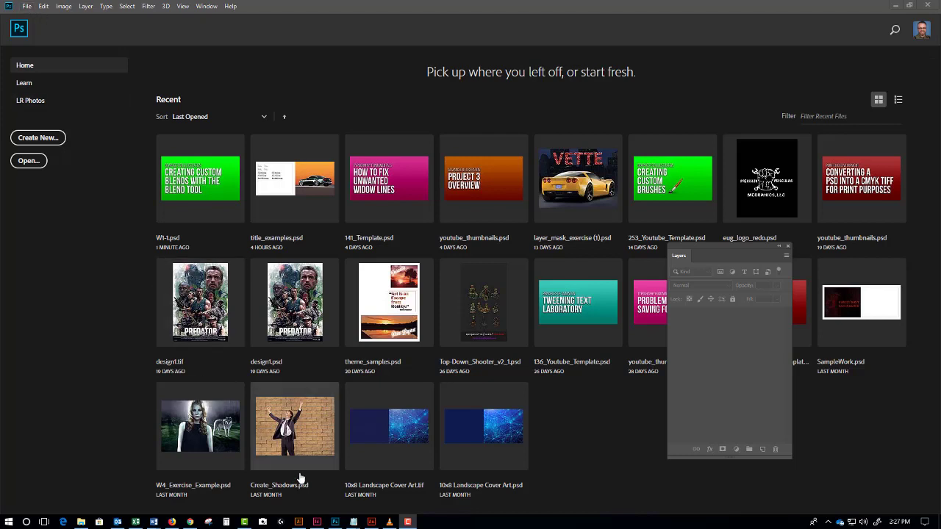
- Bring up the Blackboard course page and scroll to the Supporting Art: Mockups item with PSD_Covers.zip
click(173, 522)
scroll(336, 340, up, 12)
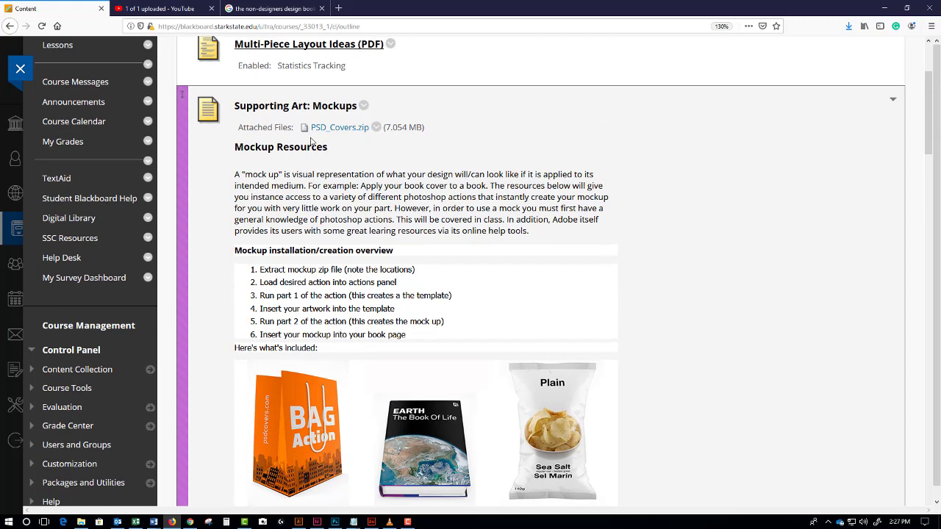
scroll(327, 132, up, 3)
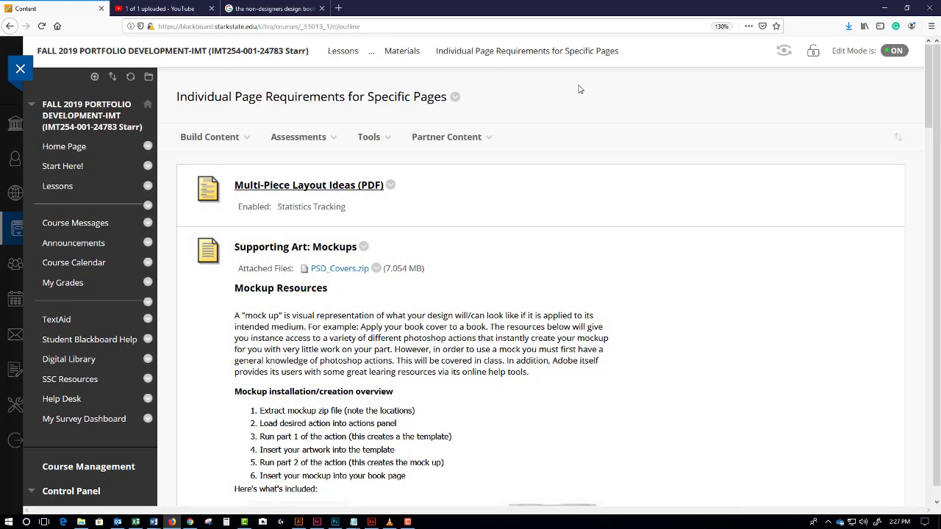
scroll(348, 241, down, 3)
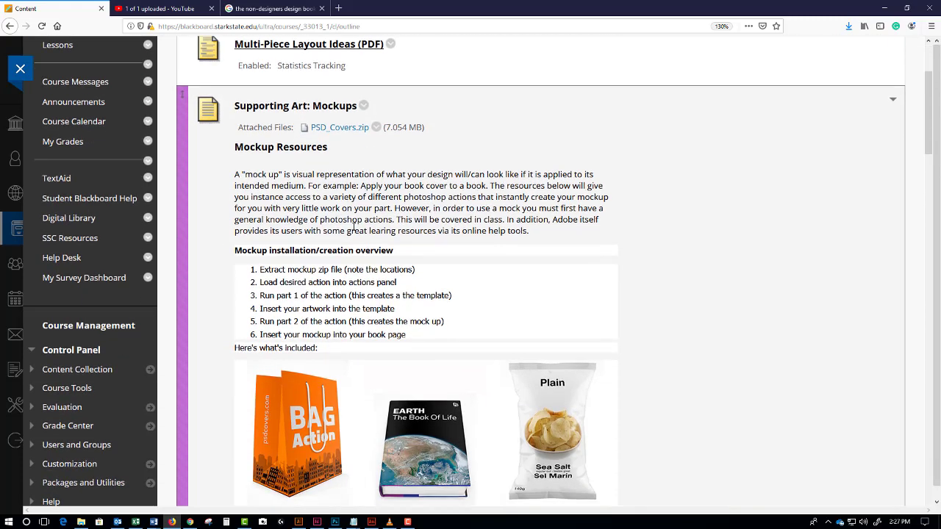
scroll(338, 272, up, 3)
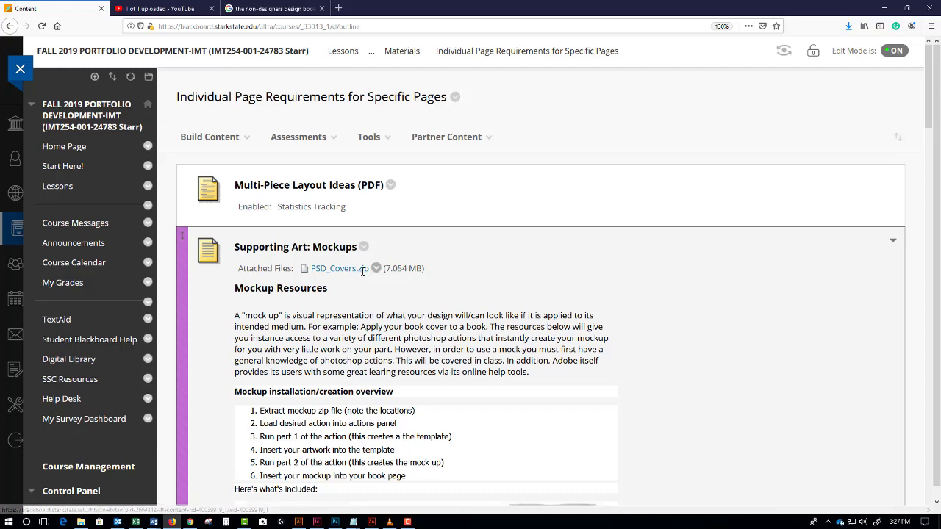
- Download the PSD_Covers.zip attachment and save it to the Downloads folder
click(356, 274)
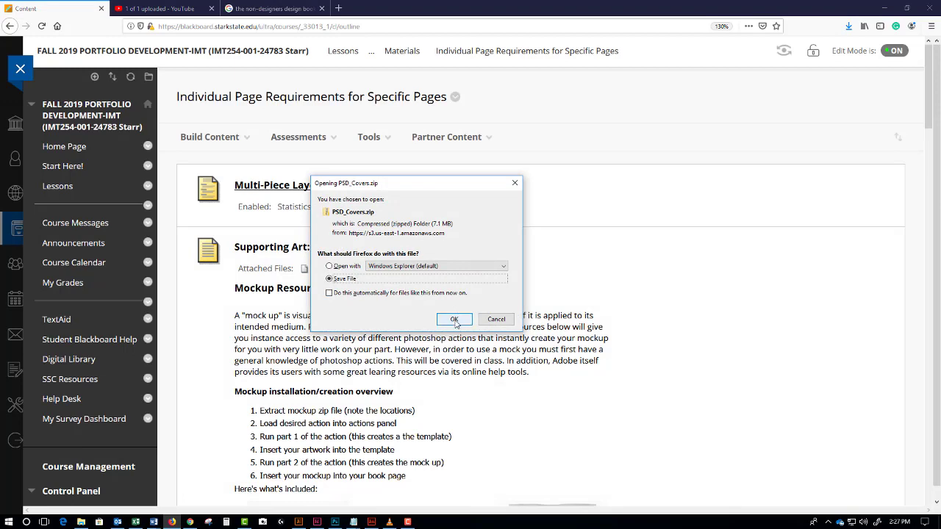
click(454, 320)
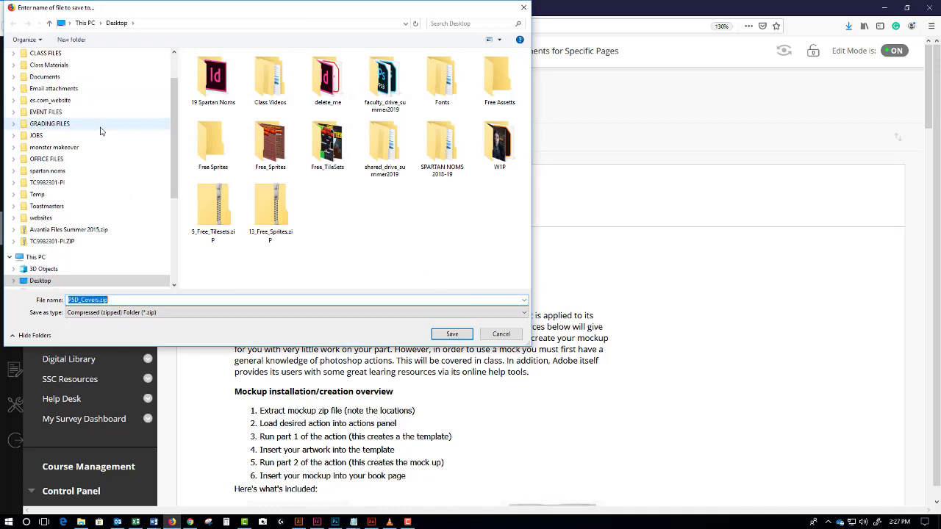
scroll(72, 184, up, 2)
scroll(72, 184, down, 3)
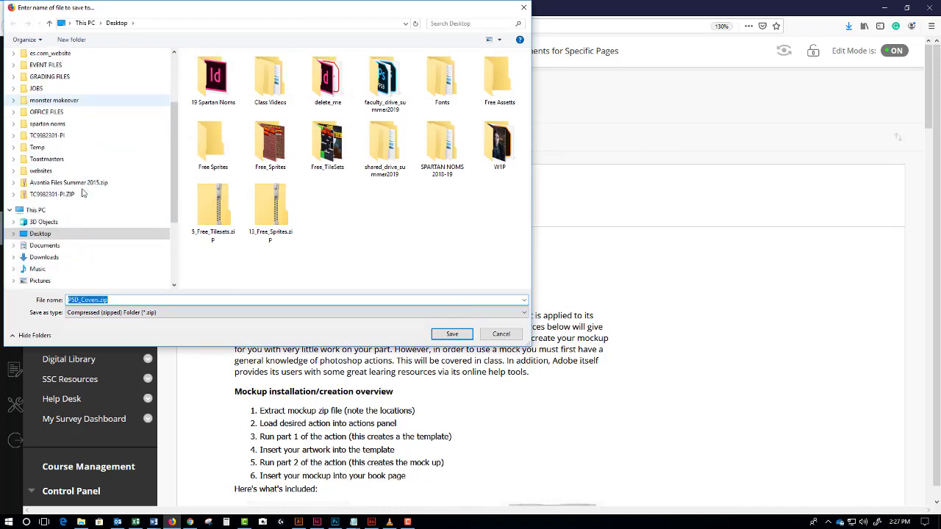
click(50, 260)
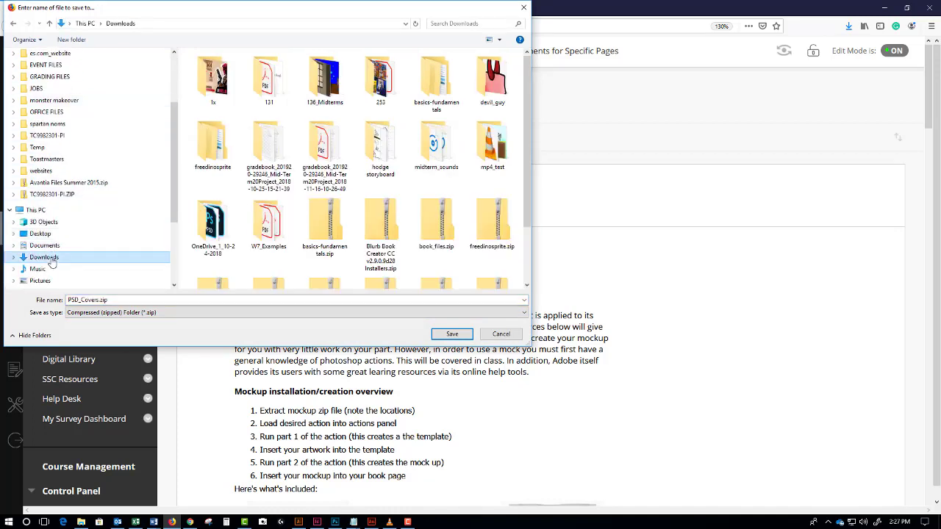
click(451, 334)
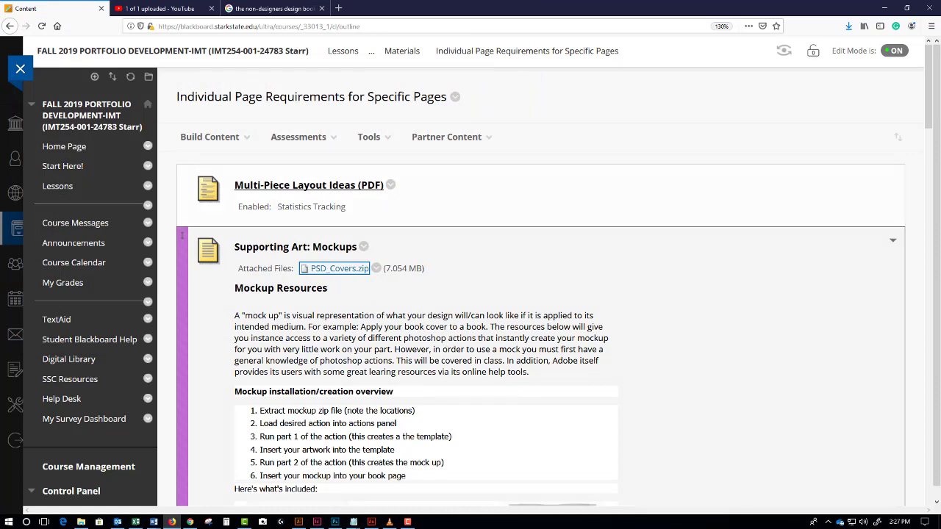
- Open a File Explorer window and maximize it
mouse_move(85, 524)
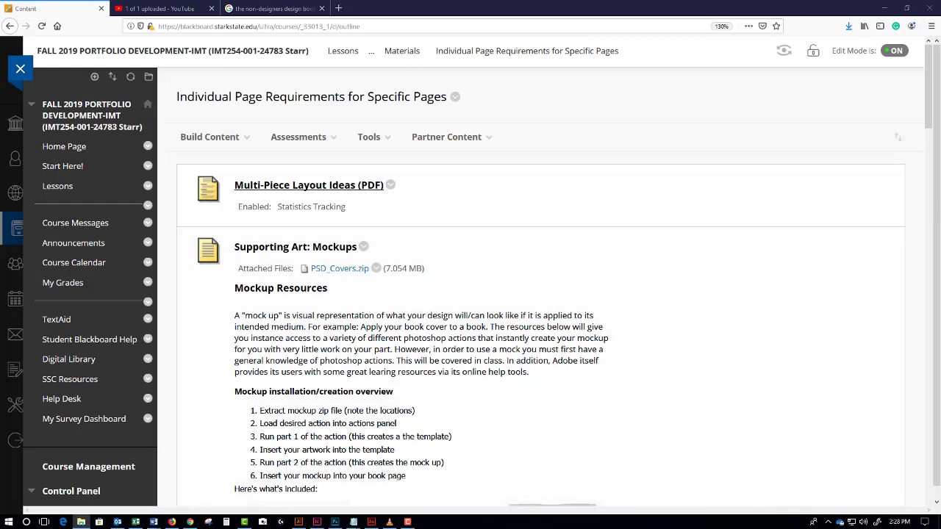
key(super+e)
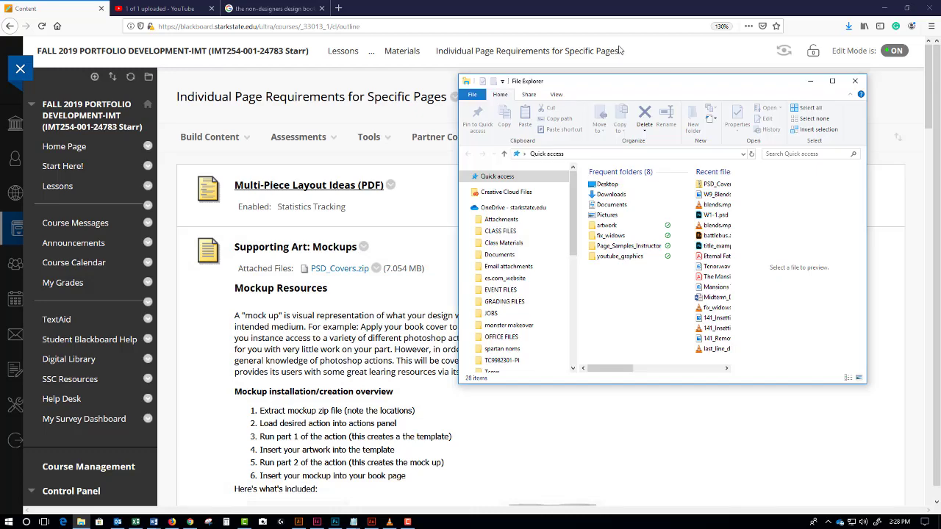
drag(804, 67, 619, 35)
click(619, 34)
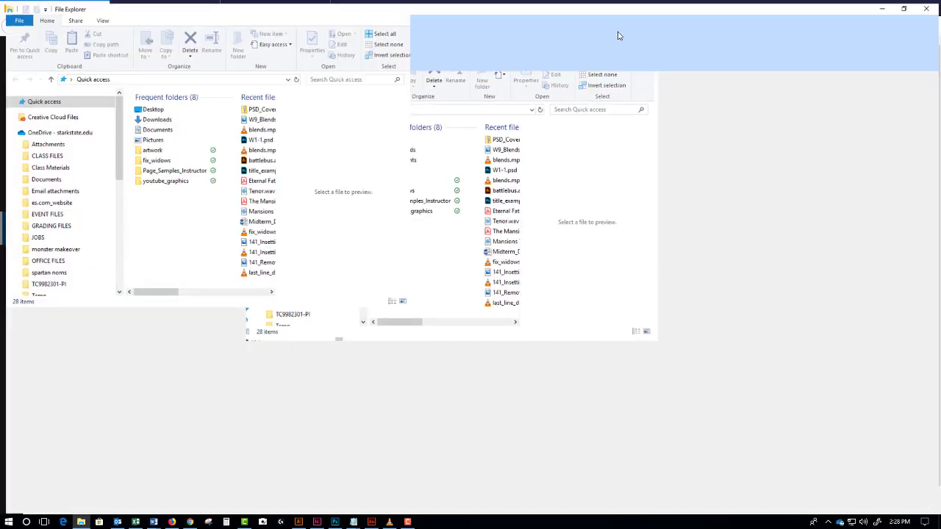
- Collapse OneDrive, open Downloads, and jump to PSD_Covers.zip in the file list
click(6, 131)
click(40, 194)
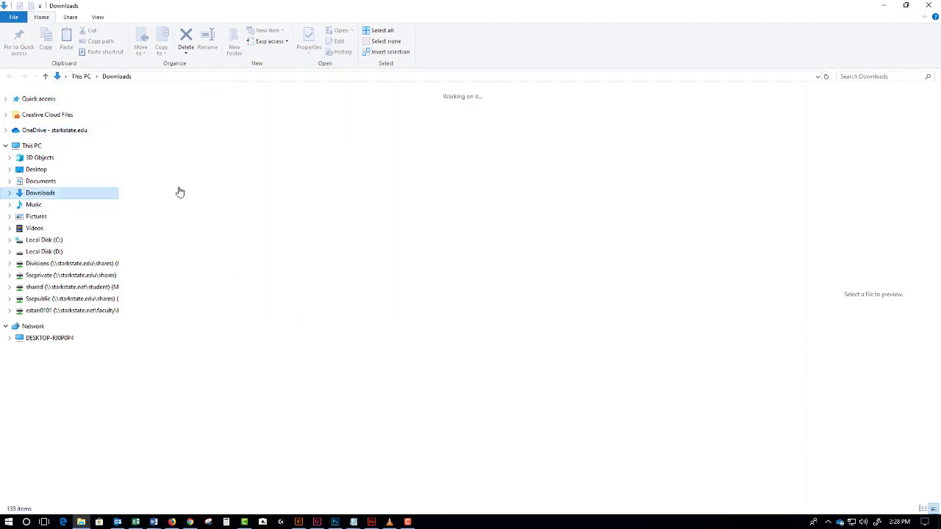
click(210, 203)
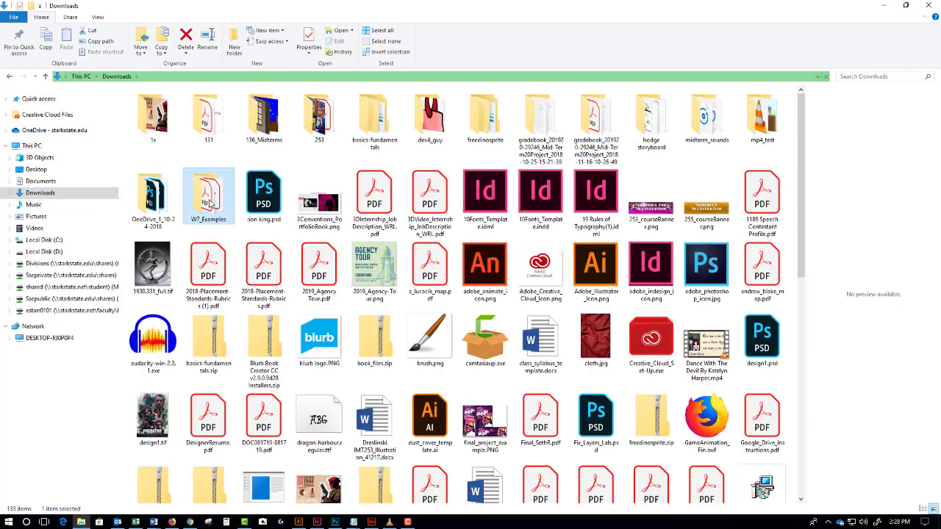
key(p)
key(s)
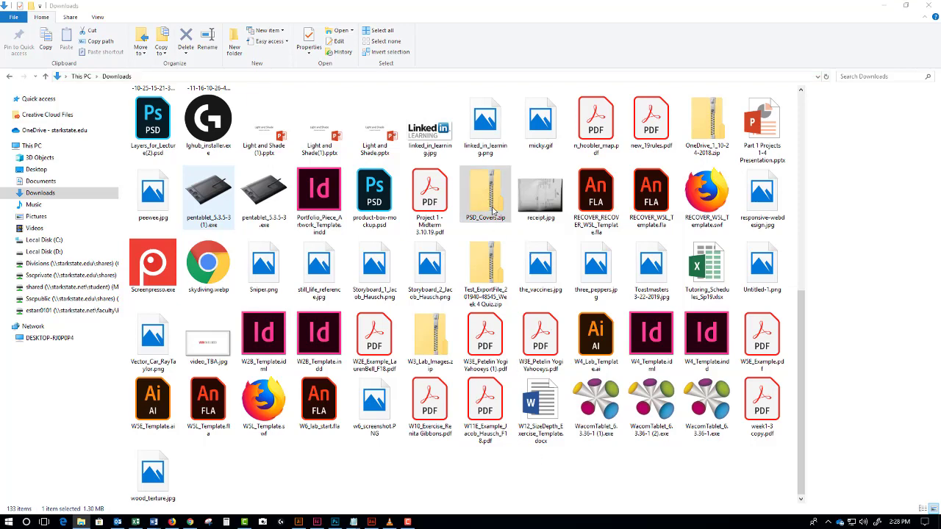
- Extract all of PSD_Covers.zip into a PSD_Covers folder in Downloads
right_click(491, 206)
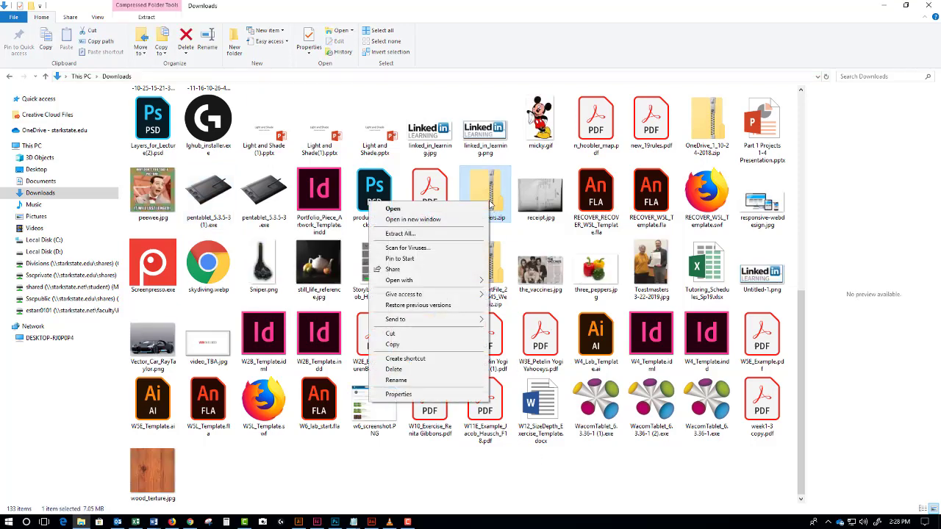
click(433, 234)
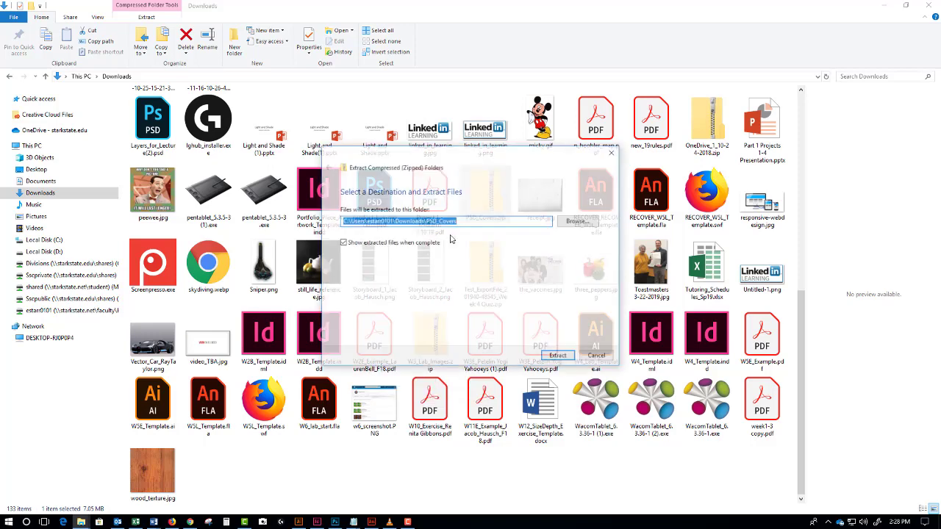
click(563, 359)
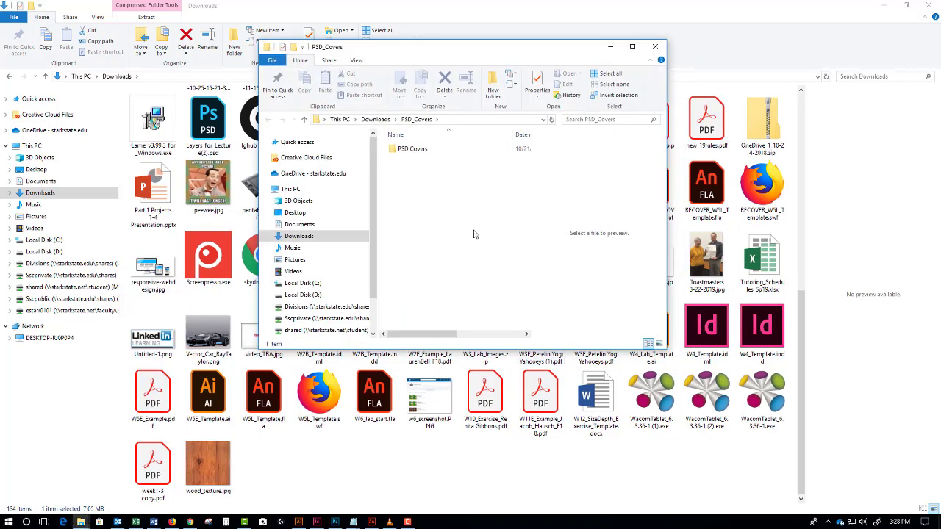
- Close the Downloads window and minimize the PSD_Covers window
click(929, 6)
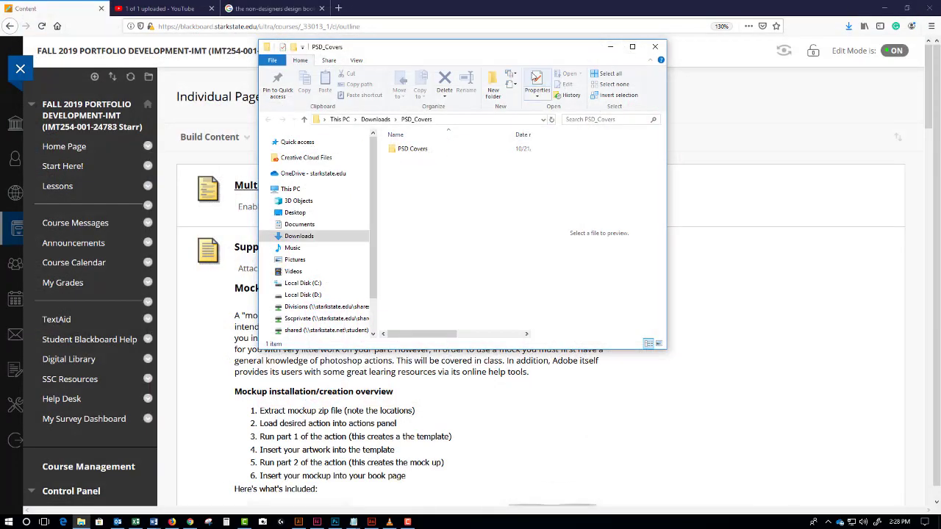
drag(503, 57, 666, 75)
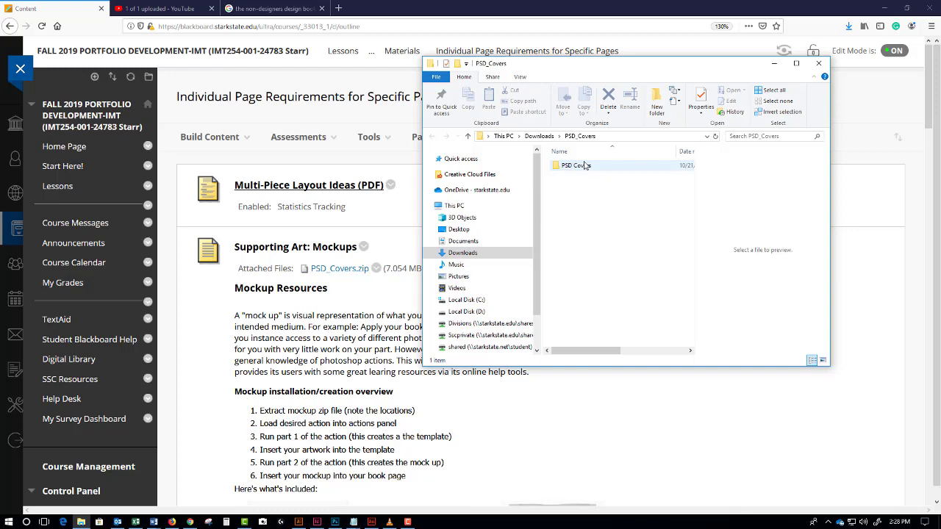
click(773, 63)
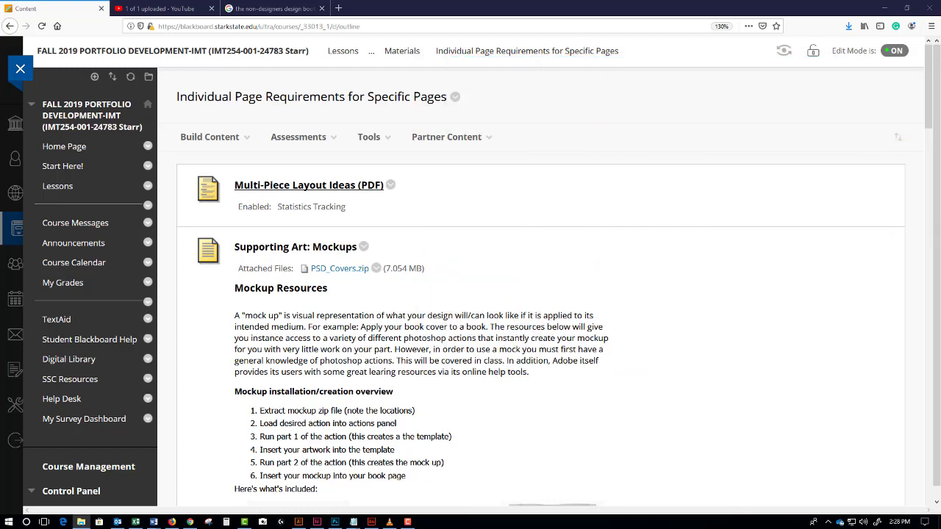
- Create a new Untitled-1 document from the Web Most Common 1366 x 768 preset
click(884, 8)
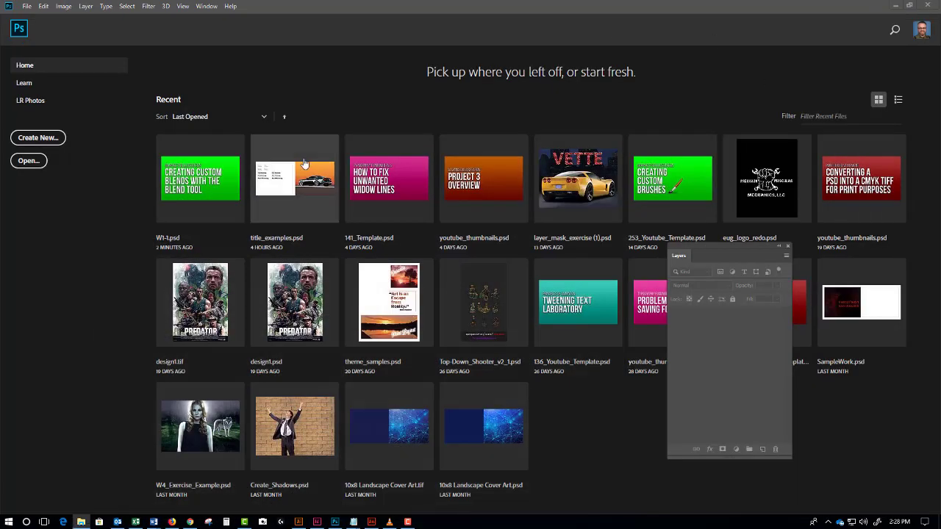
click(28, 6)
click(37, 17)
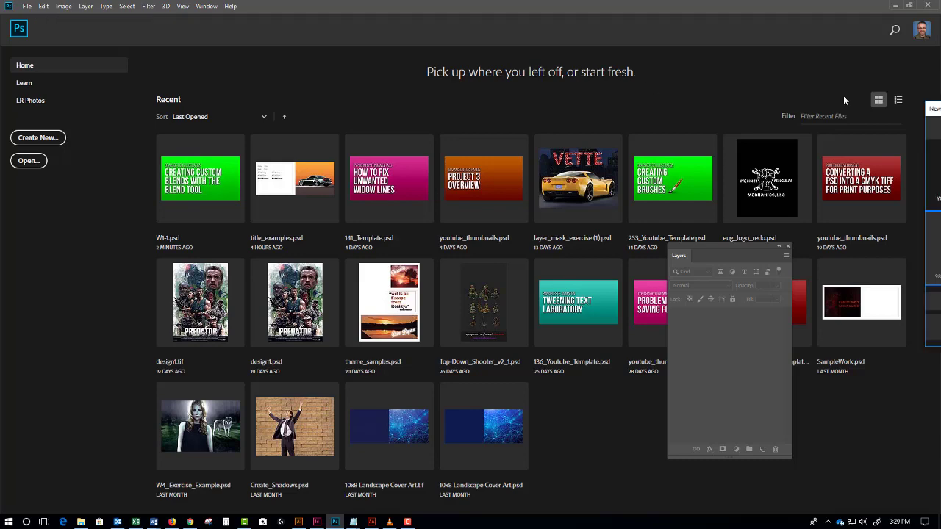
drag(564, 45, 418, 34)
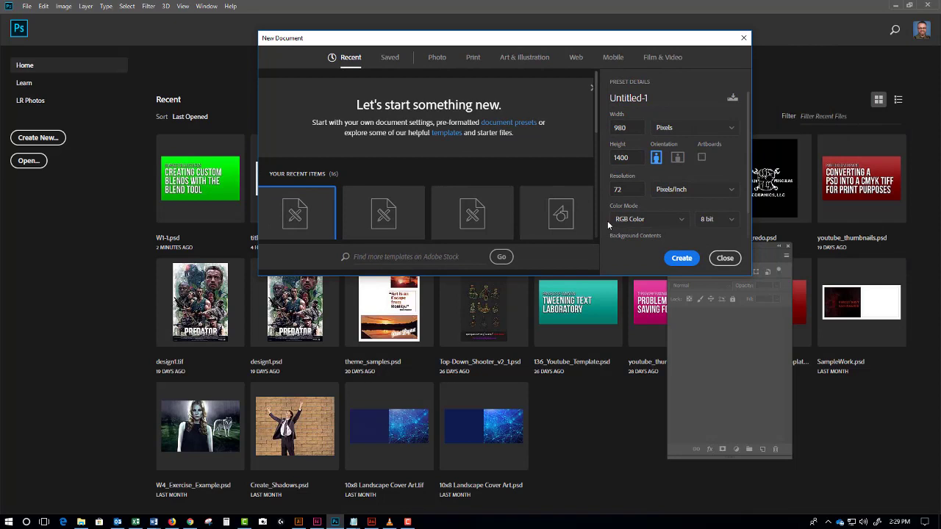
click(683, 258)
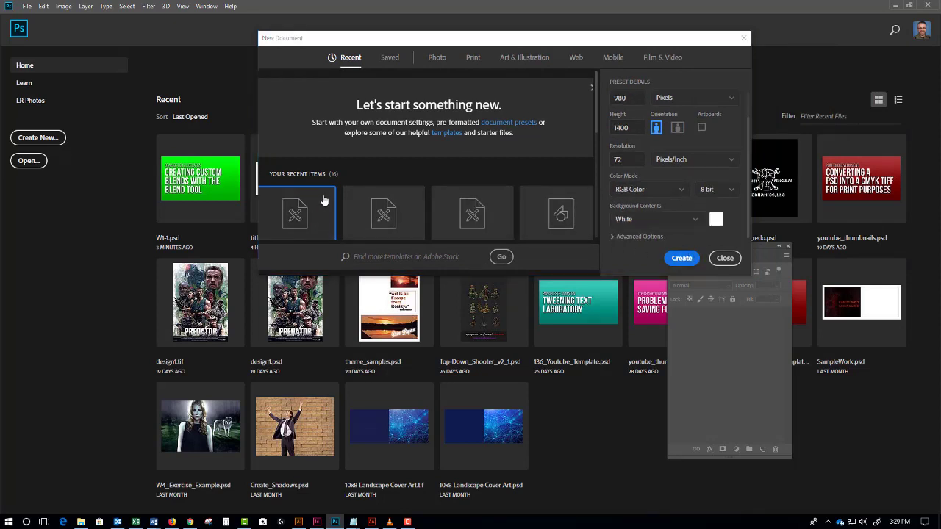
scroll(323, 200, down, 1)
scroll(677, 191, up, 1)
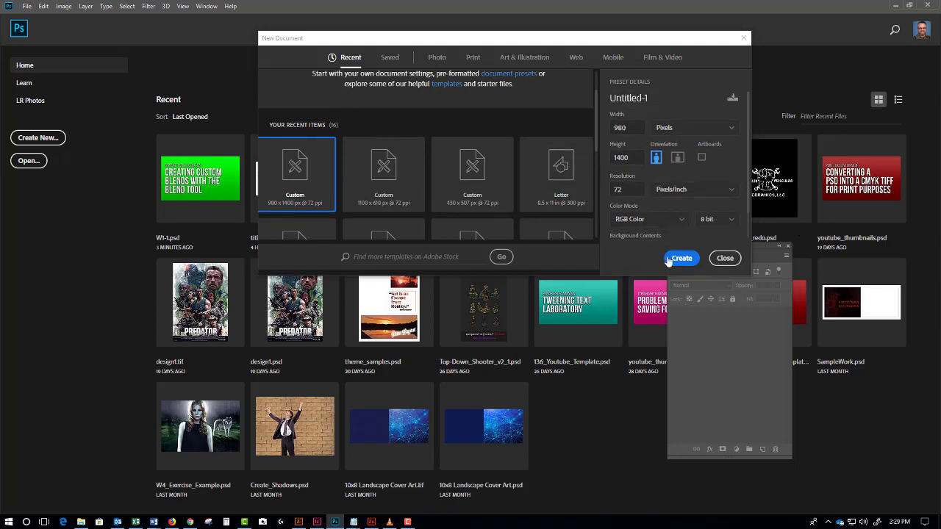
click(575, 58)
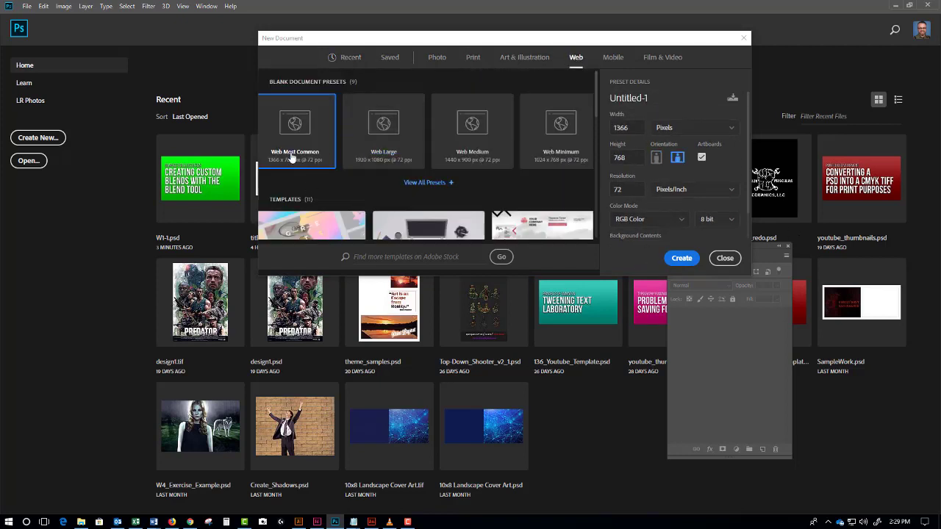
click(682, 259)
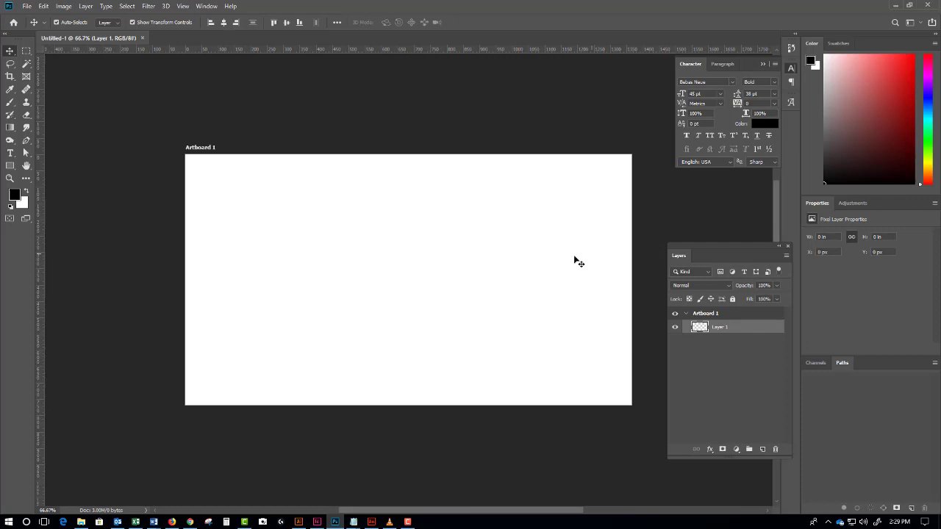
- Float and enlarge the Actions panel to show all Default Actions, collapsing the Layers panel
click(207, 7)
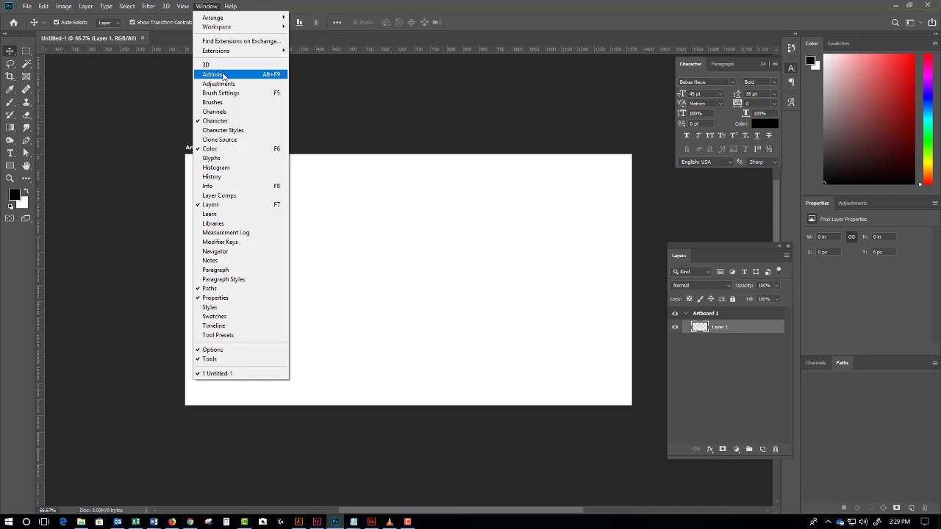
click(223, 75)
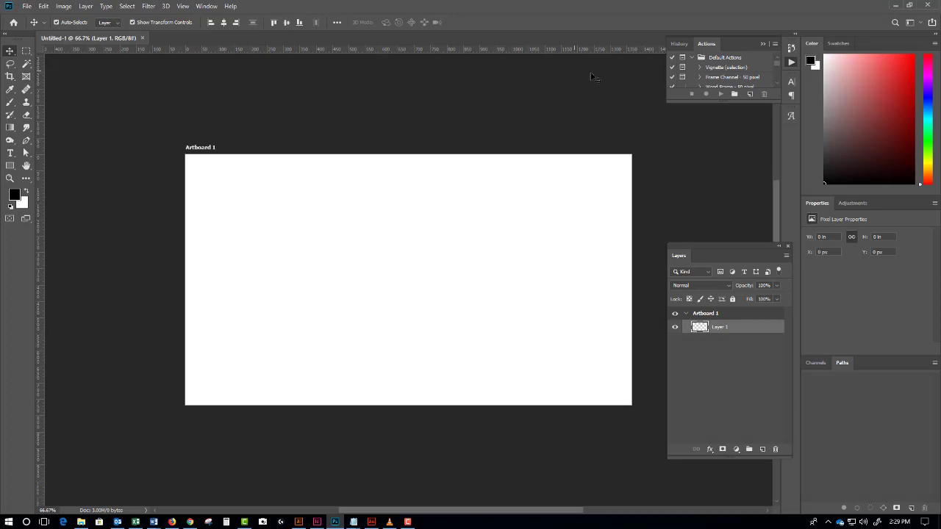
drag(707, 44, 529, 122)
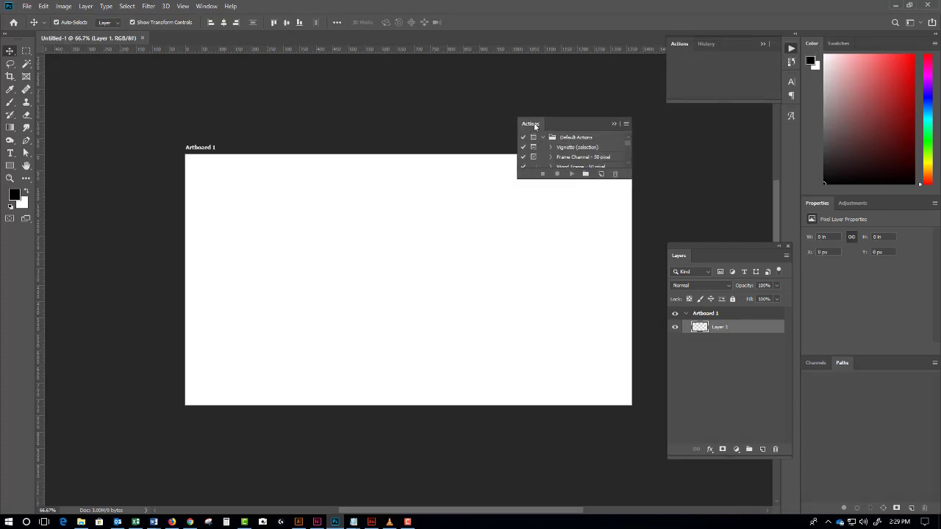
drag(627, 180, 651, 408)
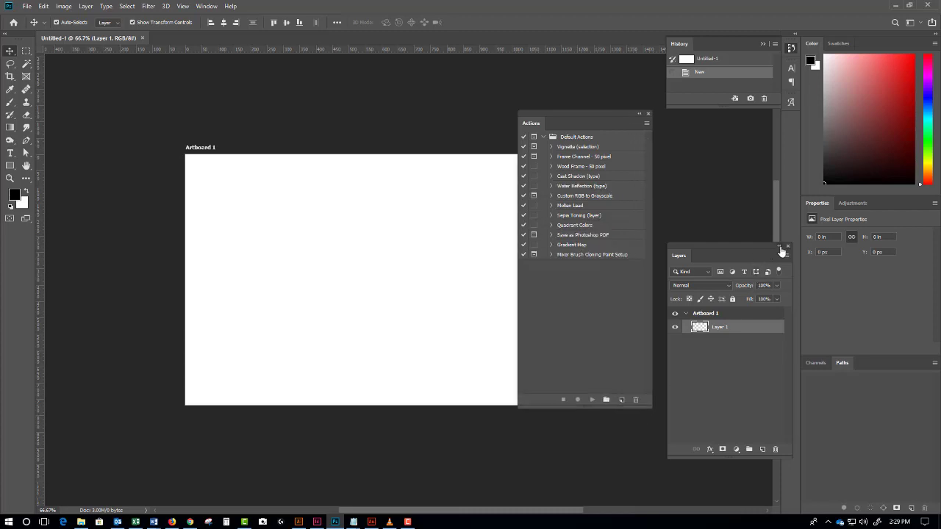
click(779, 245)
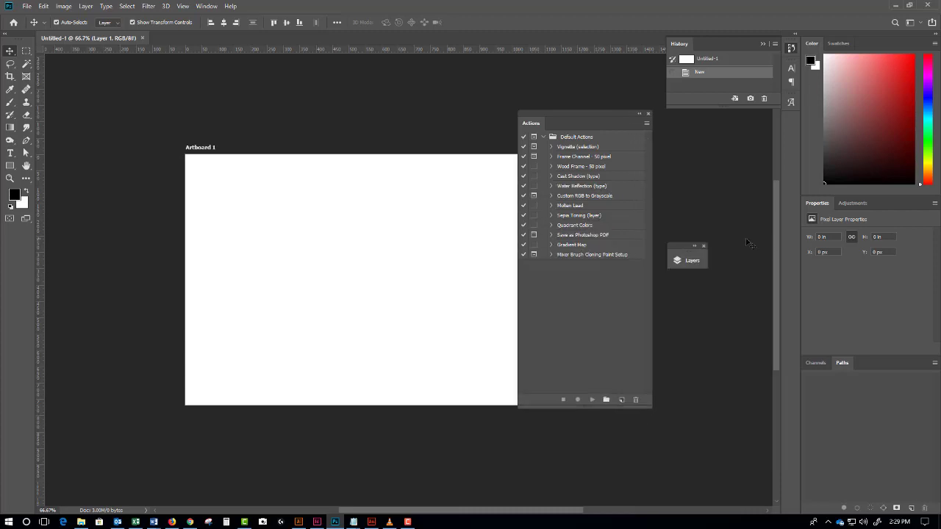
- Start Load Actions and browse to Downloads > PSD_Covers > PSD Covers
click(646, 122)
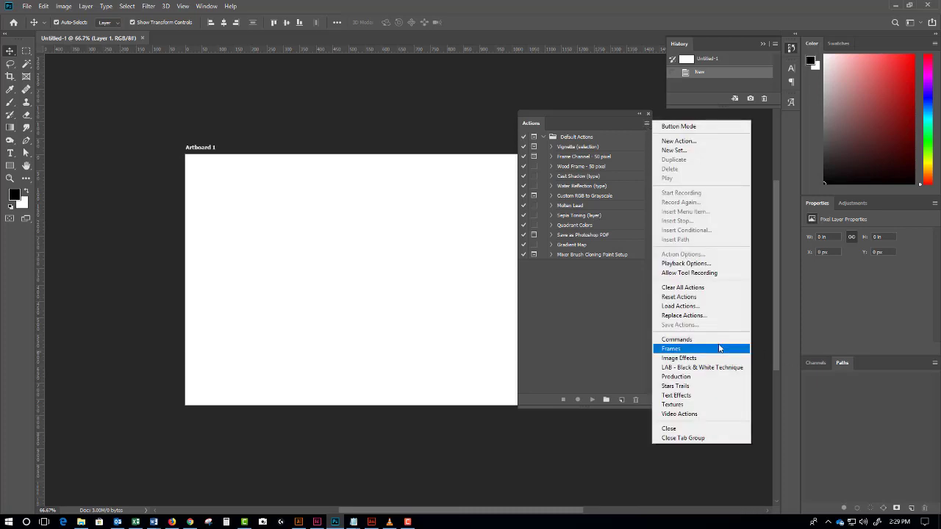
click(698, 307)
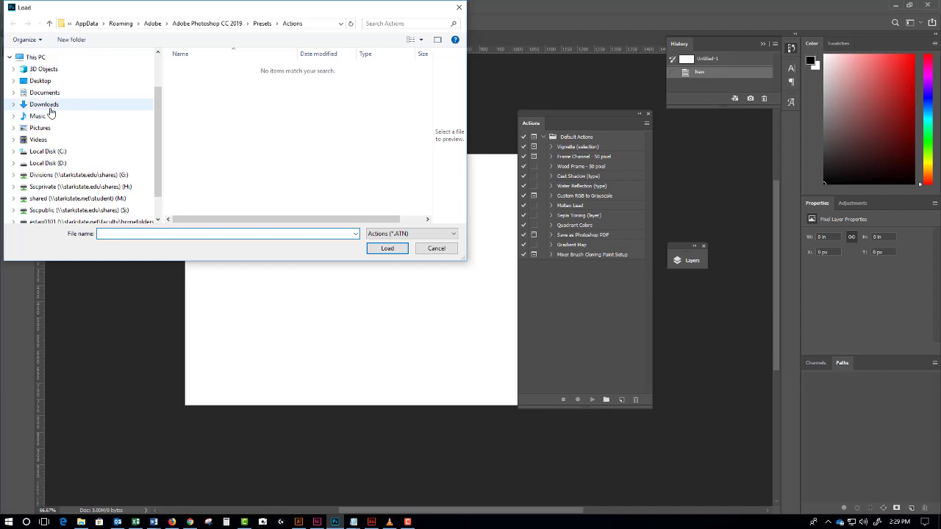
click(44, 105)
scroll(272, 147, down, 3)
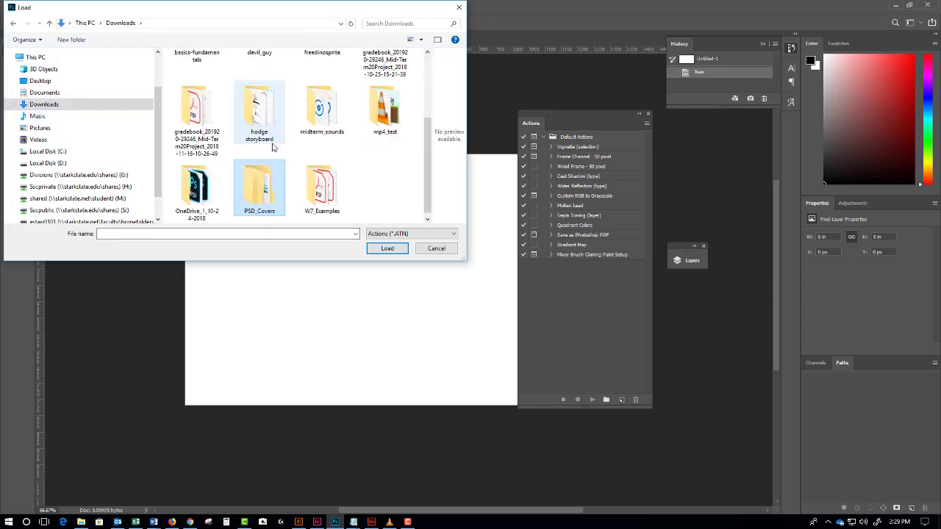
double_click(266, 192)
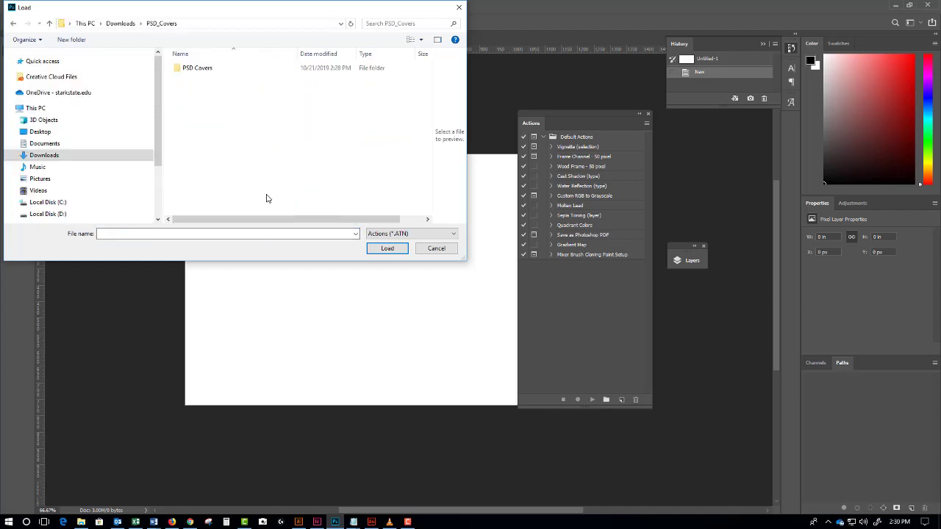
double_click(187, 66)
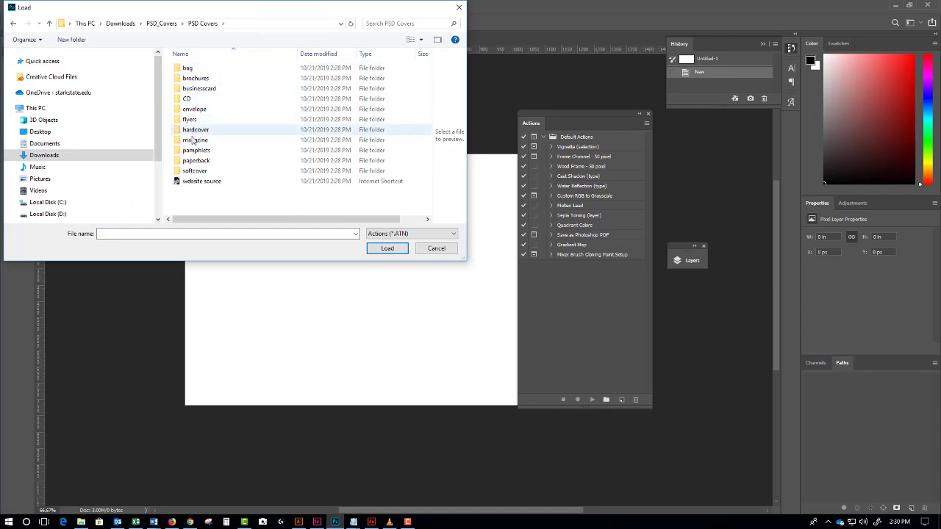
- Switch to Blackboard and scroll to the bag, book and chip-bag mockup previews
click(171, 522)
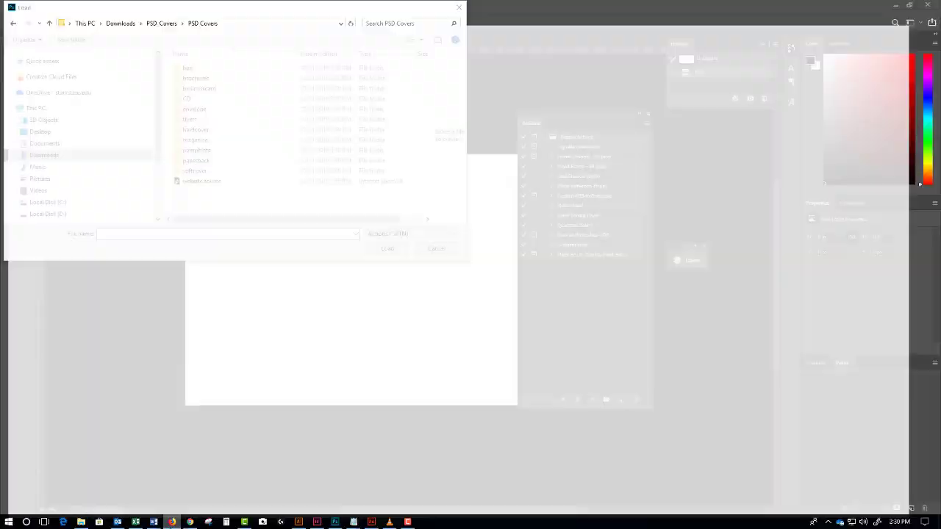
scroll(273, 305, down, 5)
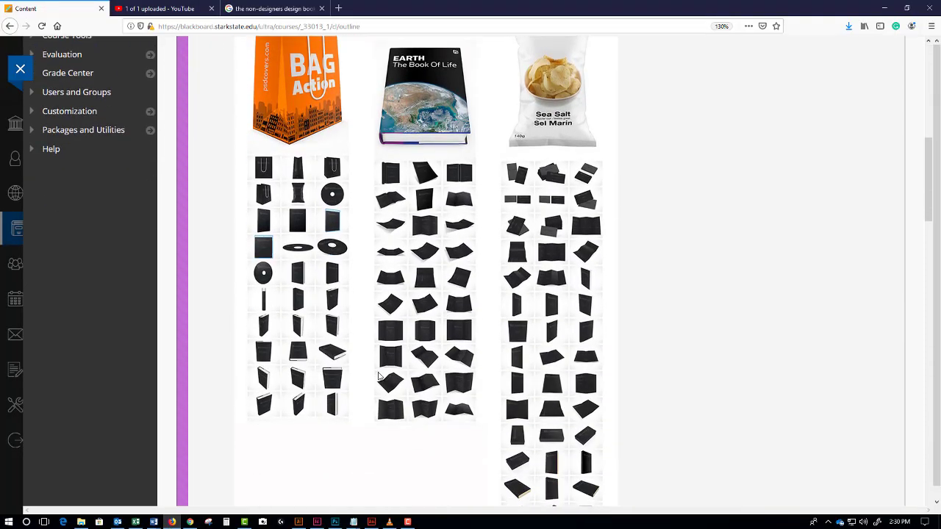
scroll(371, 377, down, 2)
scroll(371, 377, up, 3)
scroll(374, 369, down, 1)
- In the Load dialog, open the brochures folder and select PSDCovers - BROCHURE010.atn
click(886, 7)
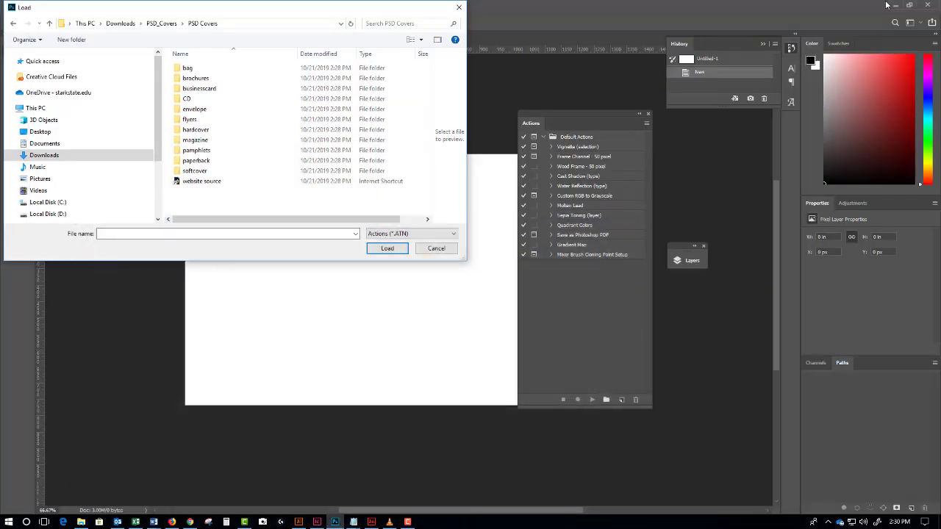
double_click(186, 151)
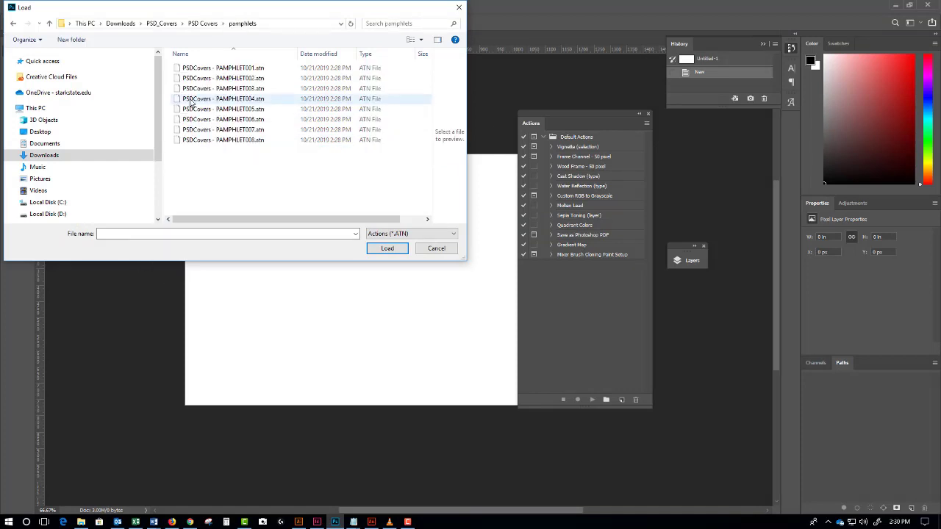
click(13, 24)
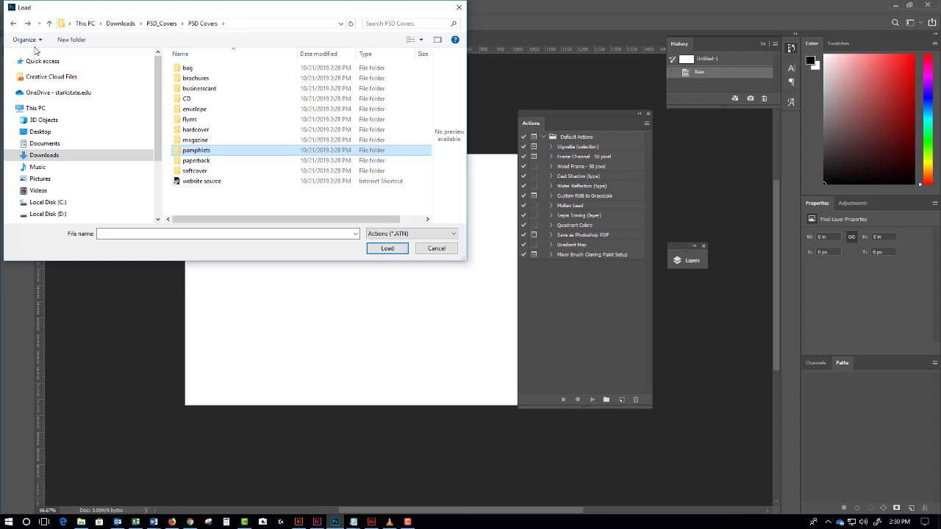
click(206, 79)
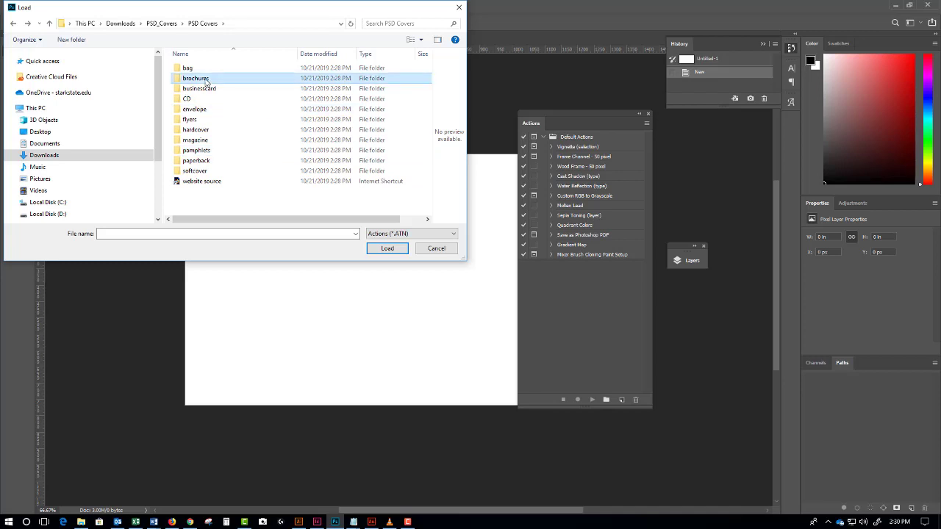
double_click(206, 79)
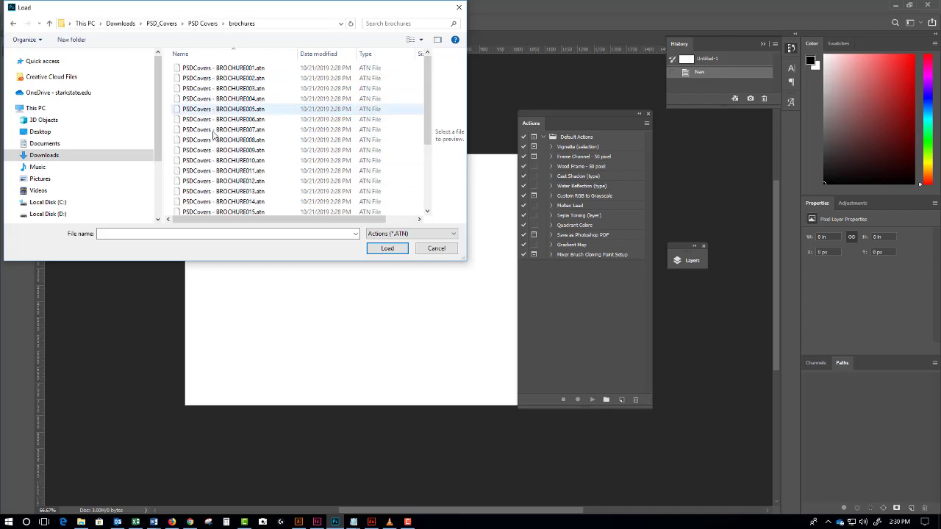
scroll(220, 136, down, 1)
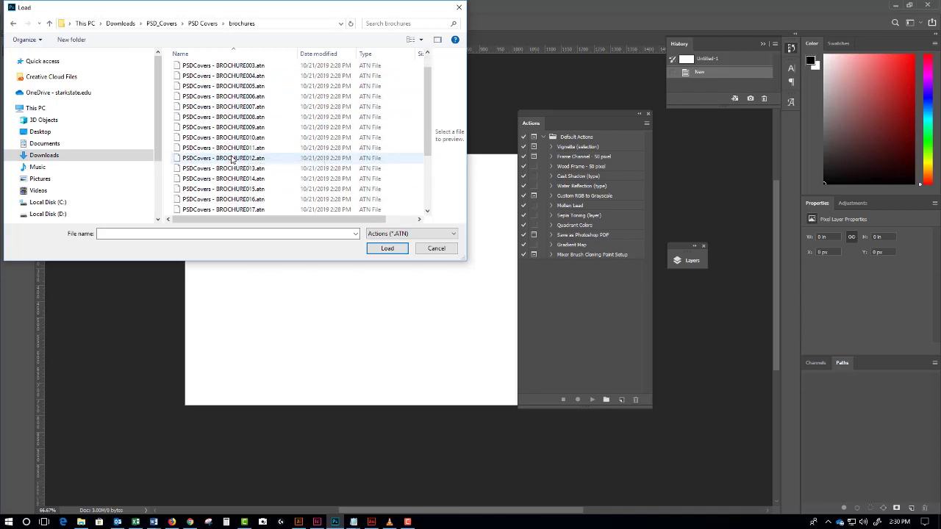
click(185, 139)
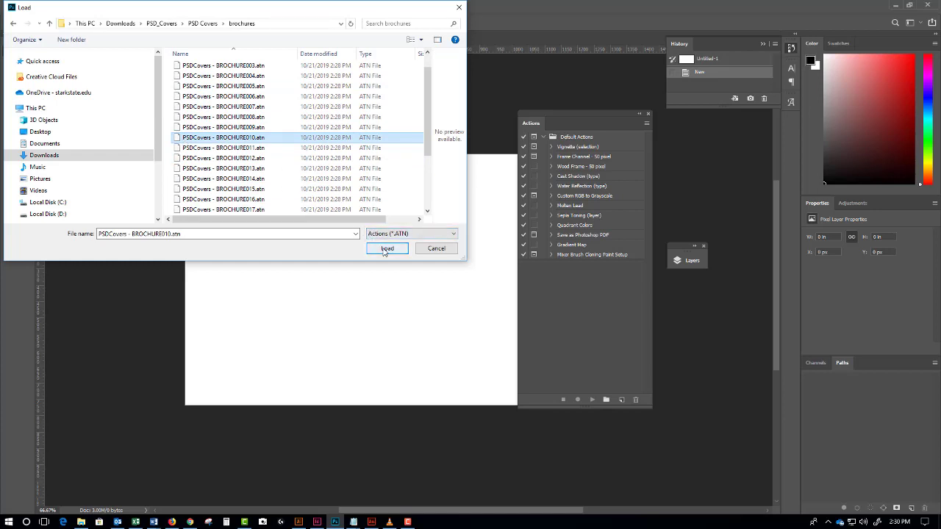
- Load the PSDCovers - BROCHURE010 set and select its STEP 1 ••• Prepare Template action
click(386, 249)
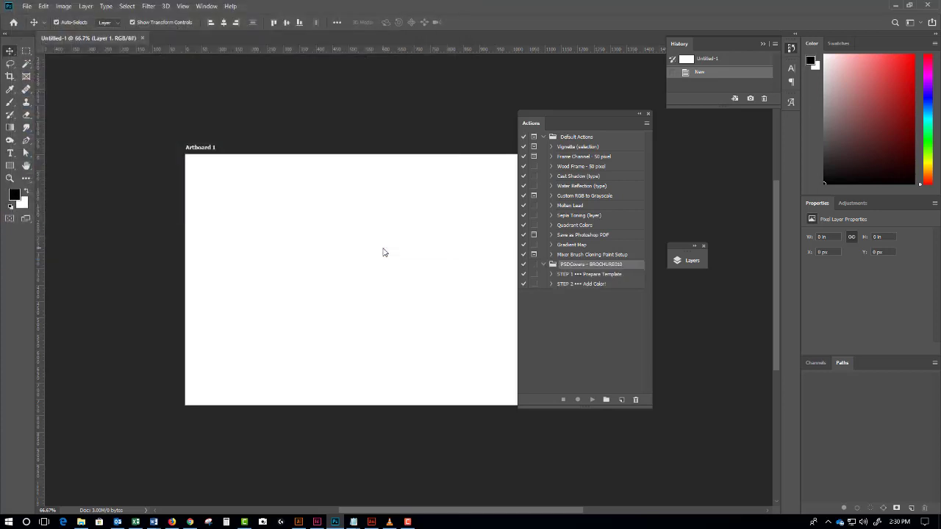
click(592, 274)
click(591, 284)
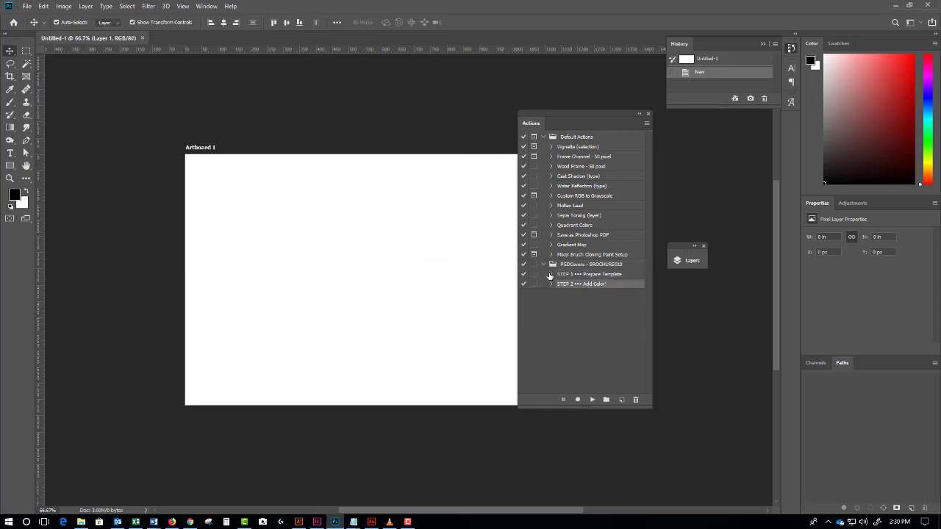
click(550, 274)
click(552, 278)
click(552, 278)
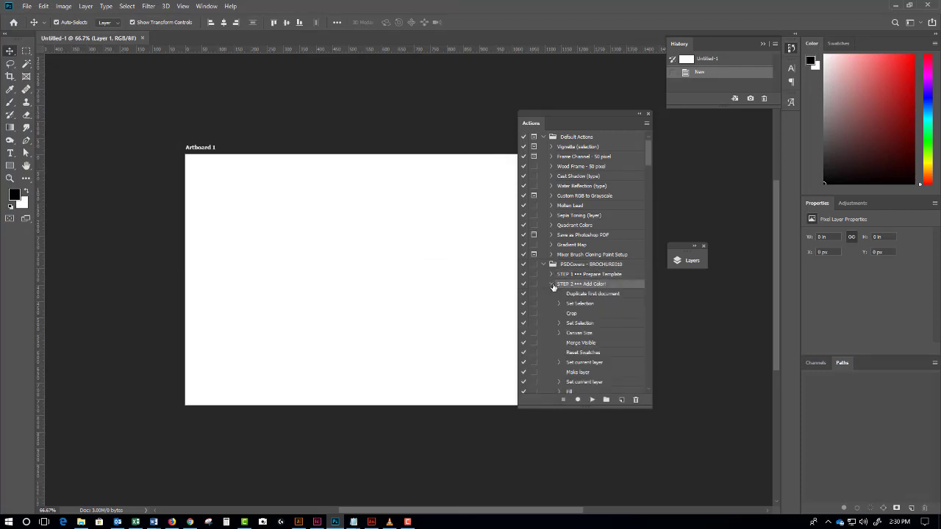
click(552, 278)
click(562, 274)
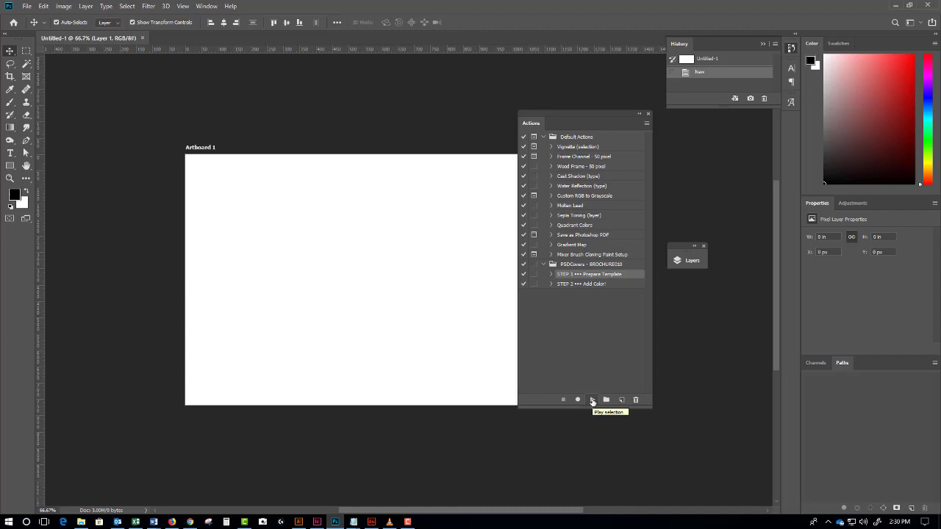
click(646, 124)
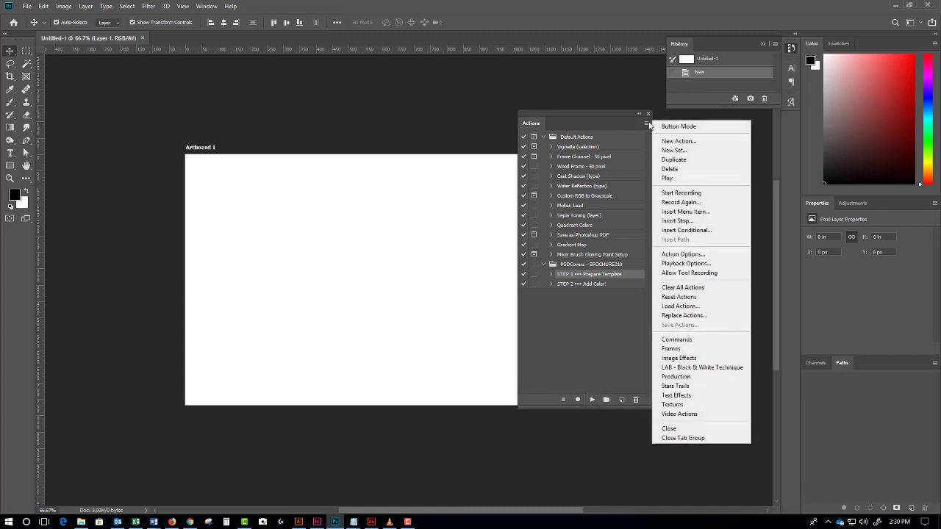
click(647, 123)
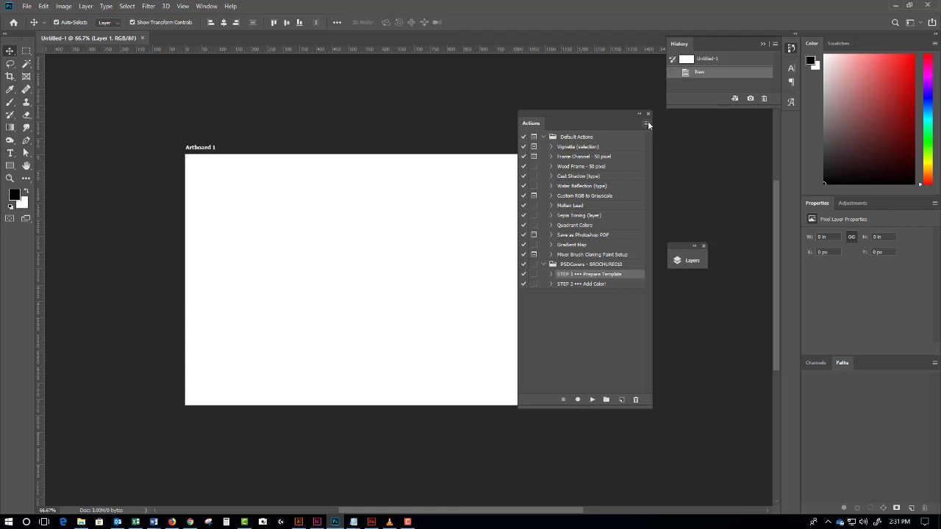
- Play the STEP 1 Prepare Template action to build the Untitled-2 three-panel brochure template
click(591, 400)
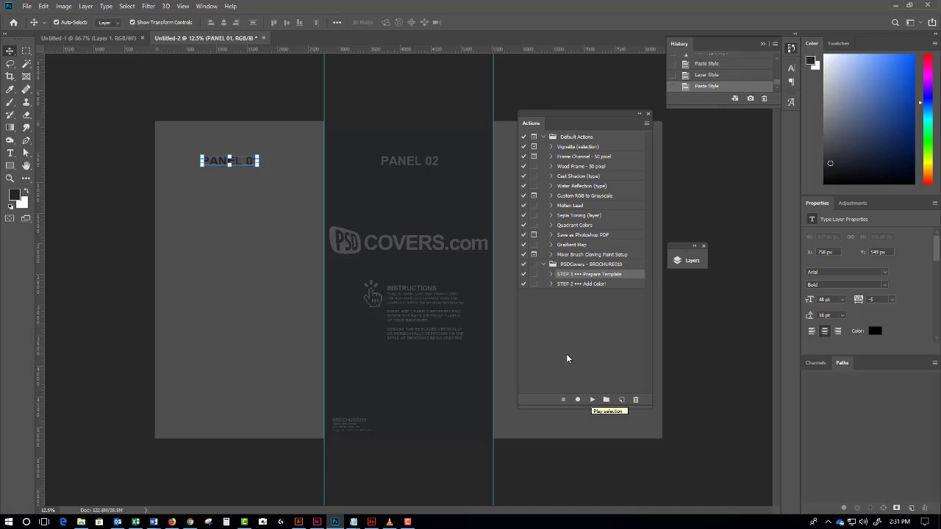
drag(595, 117, 732, 127)
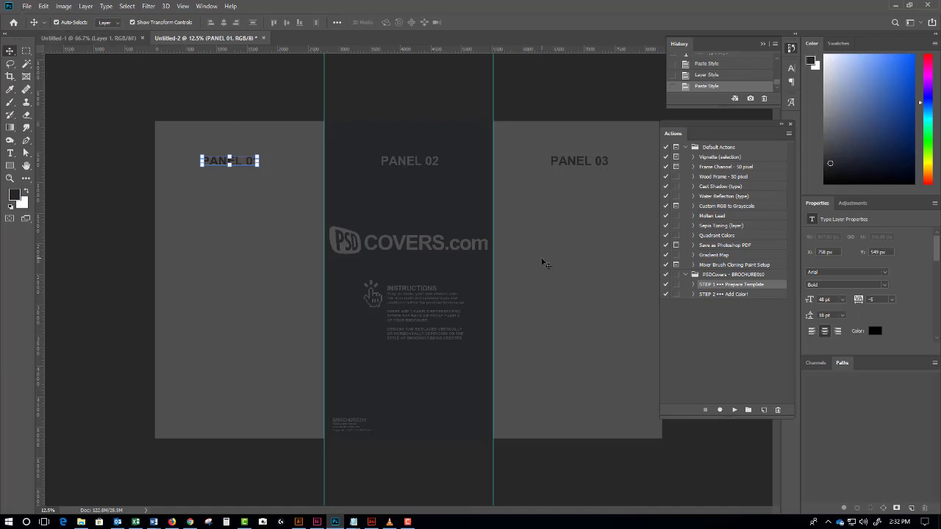
- Run the STEP 2 Add Color! action to generate the folded grey brochure mockup copy
click(717, 295)
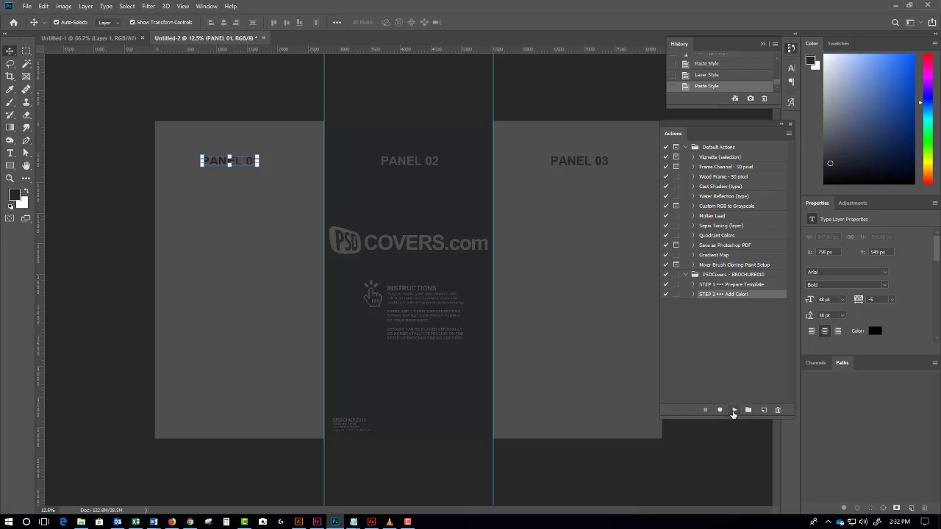
click(733, 411)
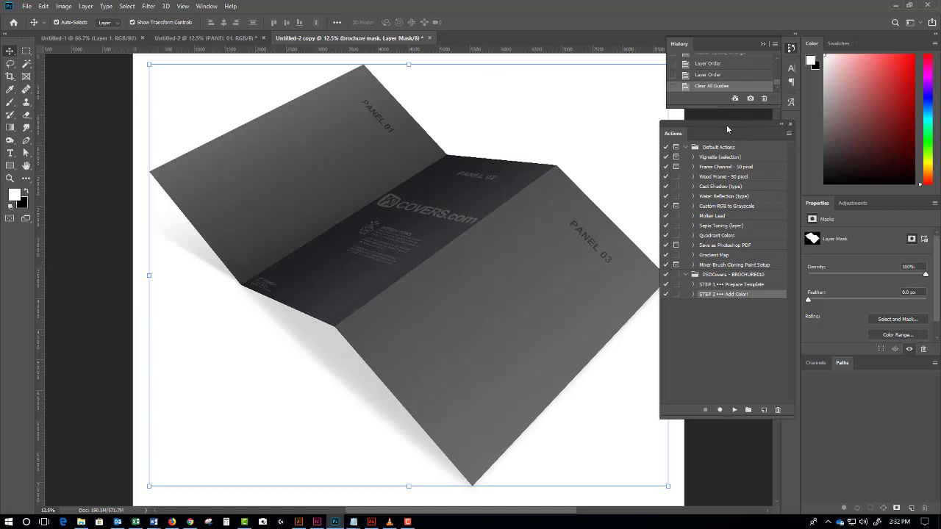
- Hide the black Background layer in the Layers panel
drag(726, 124, 778, 148)
key(F7)
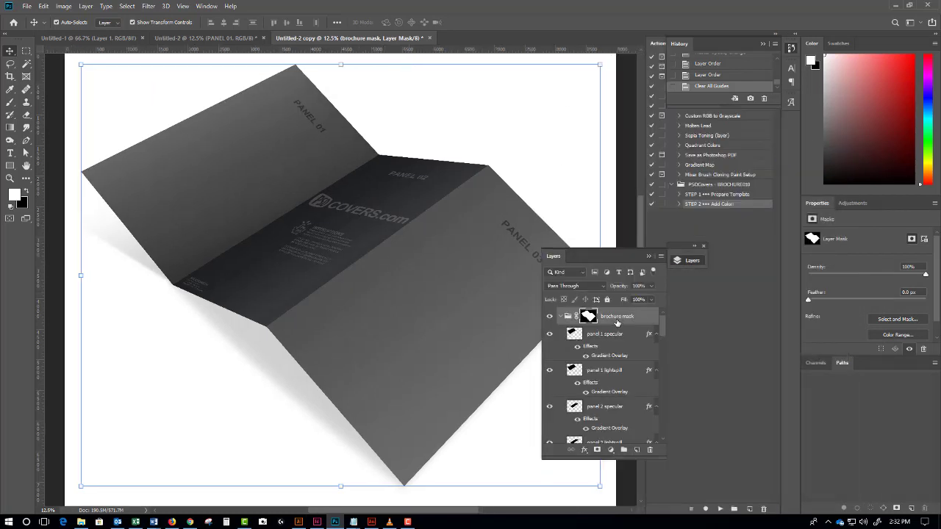
scroll(617, 396, down, 5)
scroll(613, 397, down, 5)
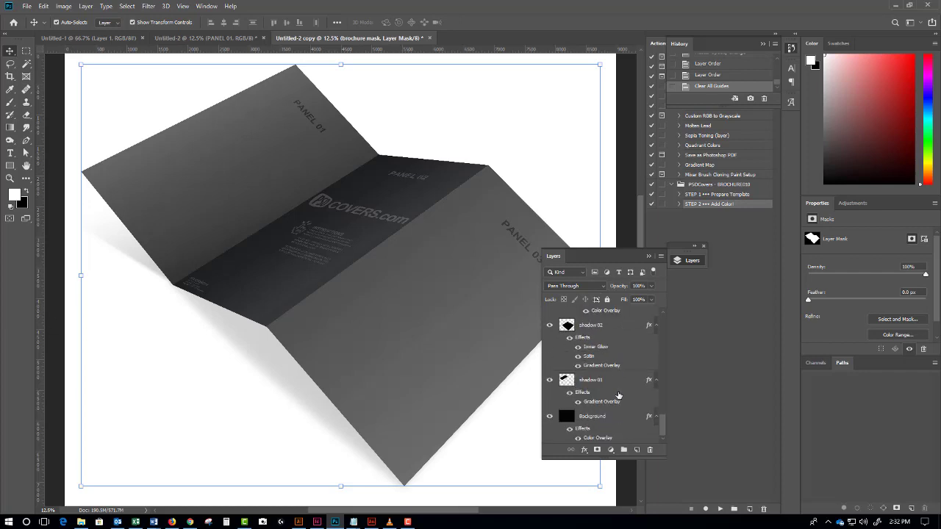
click(549, 416)
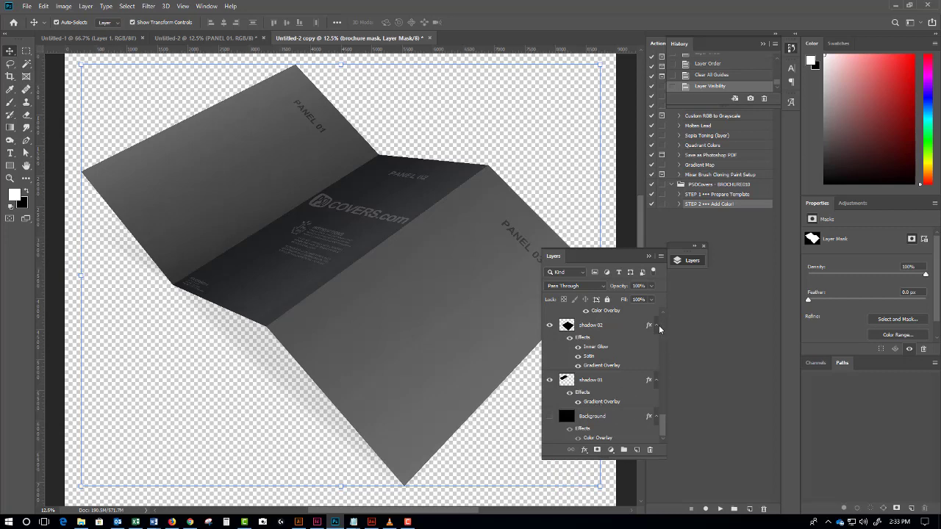
- Merge the visible layers into one layer and shift the brochure slightly down on the canvas
click(661, 256)
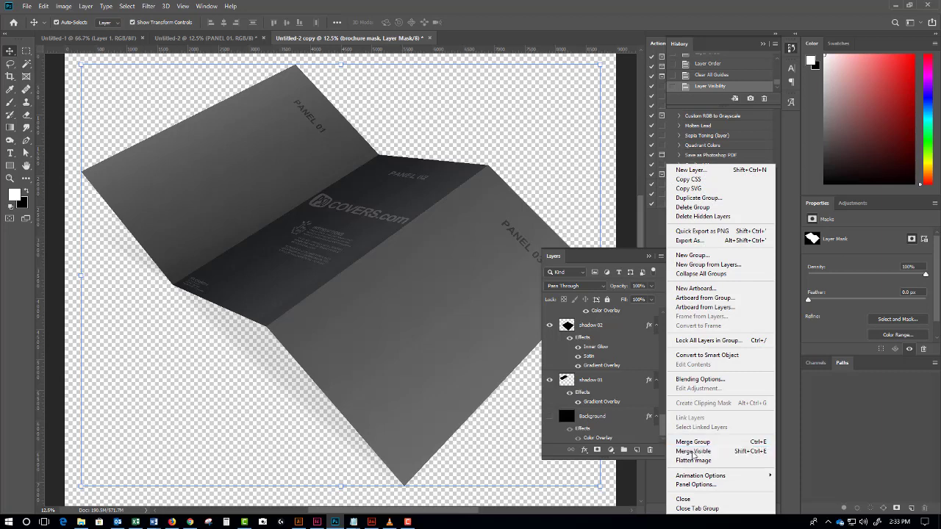
click(607, 371)
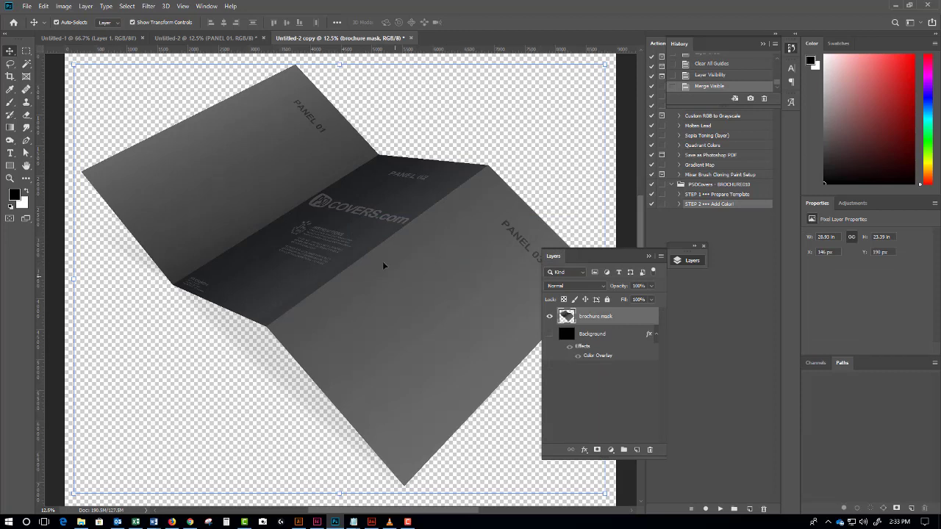
drag(382, 265, 391, 307)
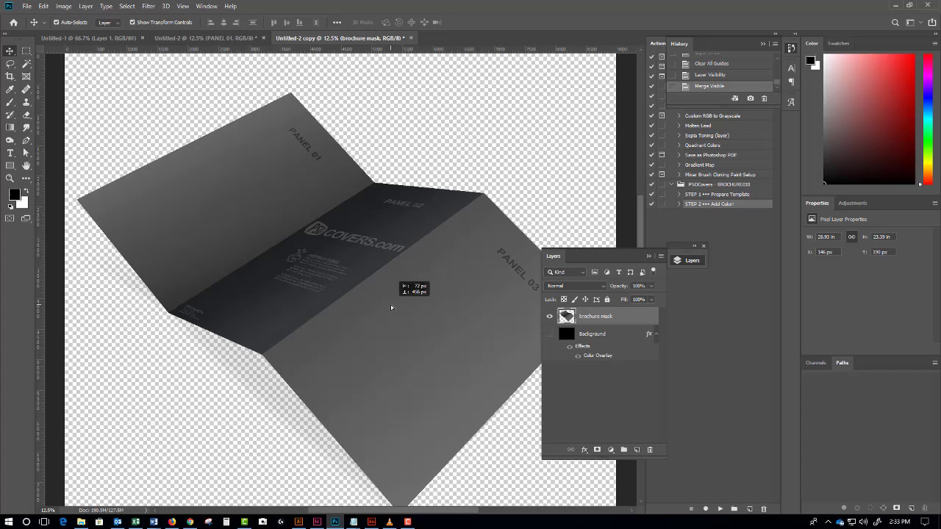
drag(392, 307, 390, 307)
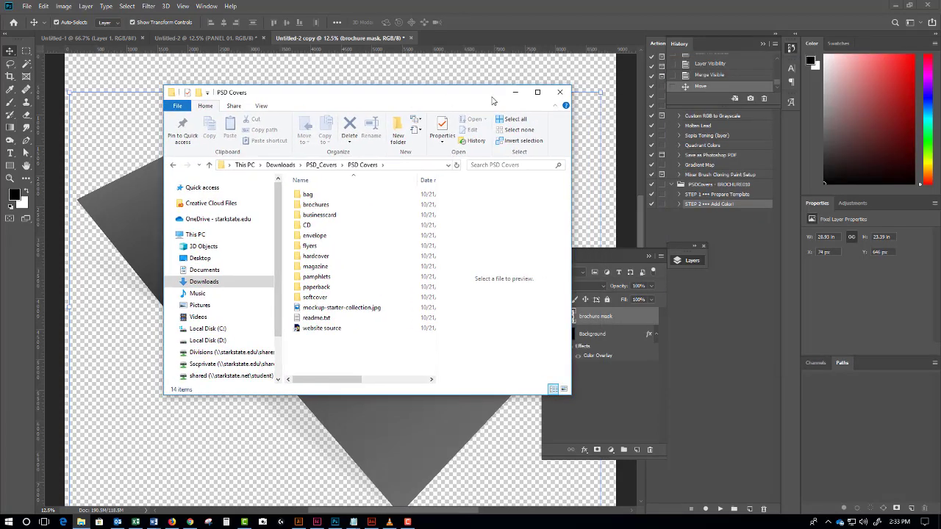
- Maximize File Explorer and browse the brochures, CD, businesscard, flyers, hardcover and magazine folders
double_click(479, 92)
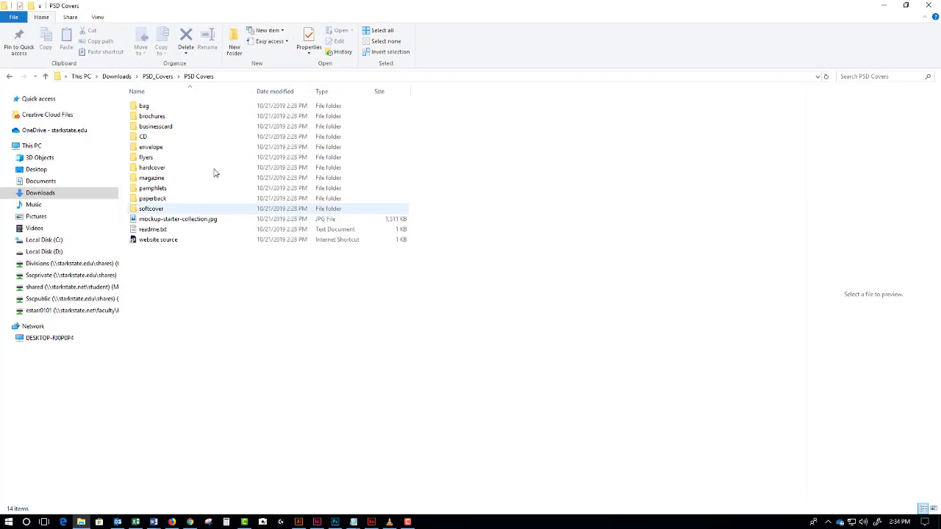
click(155, 117)
click(155, 139)
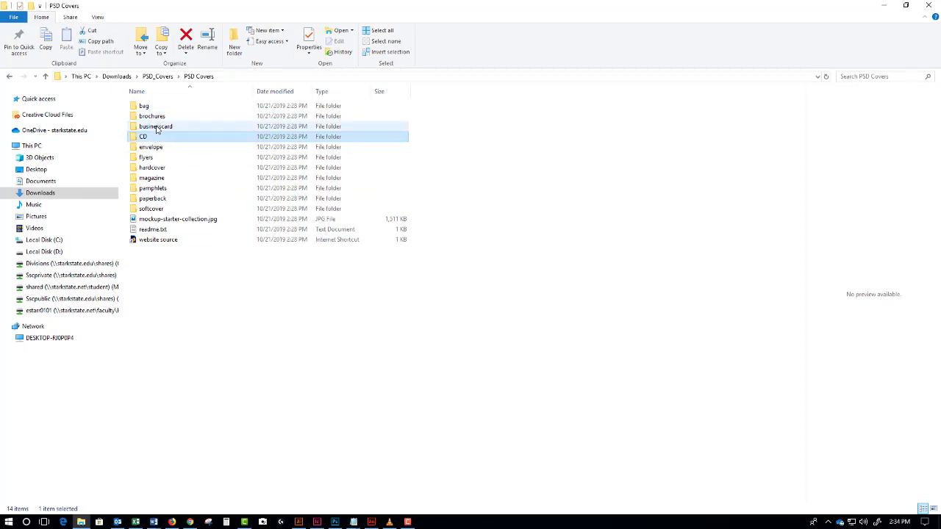
click(156, 128)
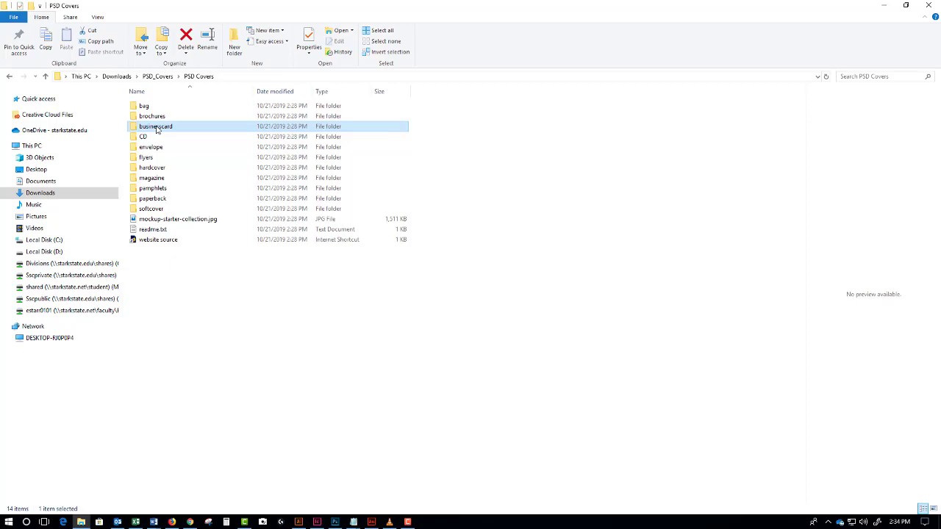
click(163, 159)
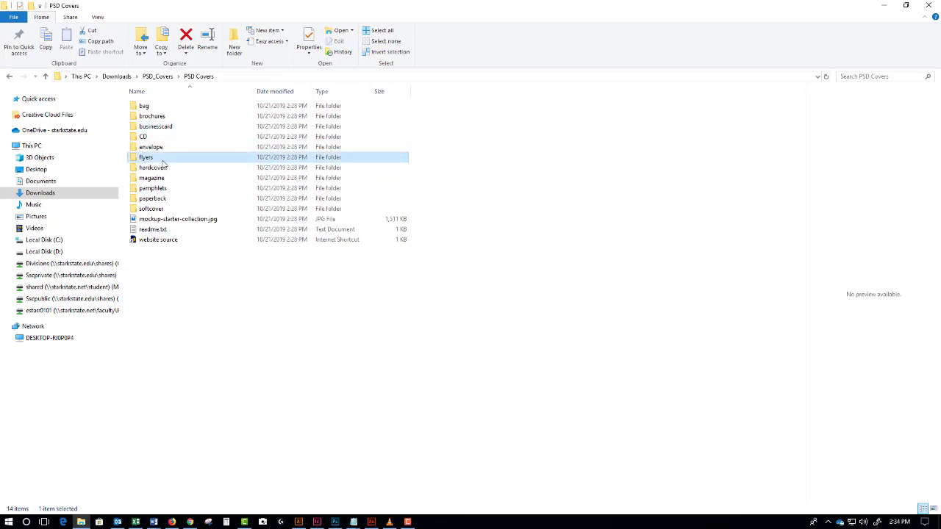
click(155, 169)
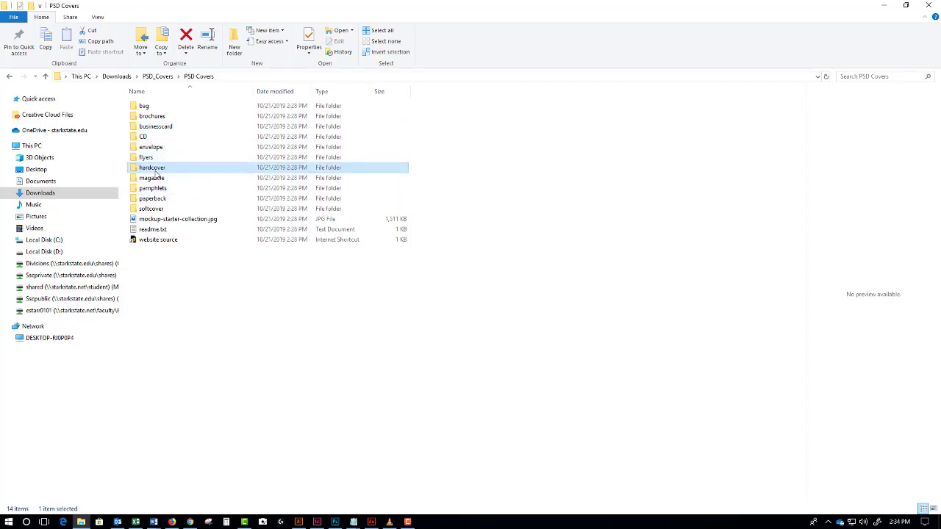
click(157, 180)
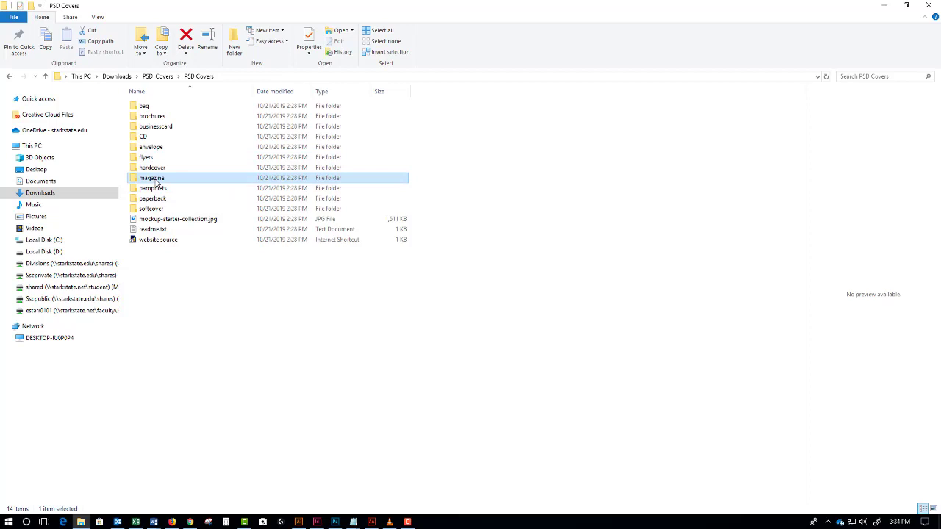